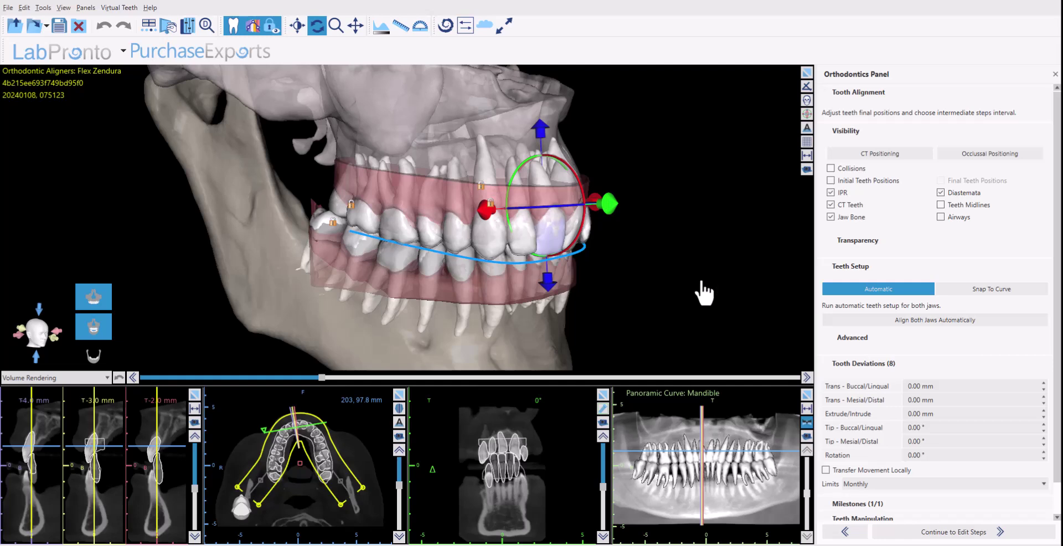
- Review the unlimited aligner exports offer on the BlueSkyBio website and check the planning software's version information
mouse_move(704, 293)
left_mouse_down()
mouse_move(315, 261)
mouse_move(723, 294)
left_mouse_up()
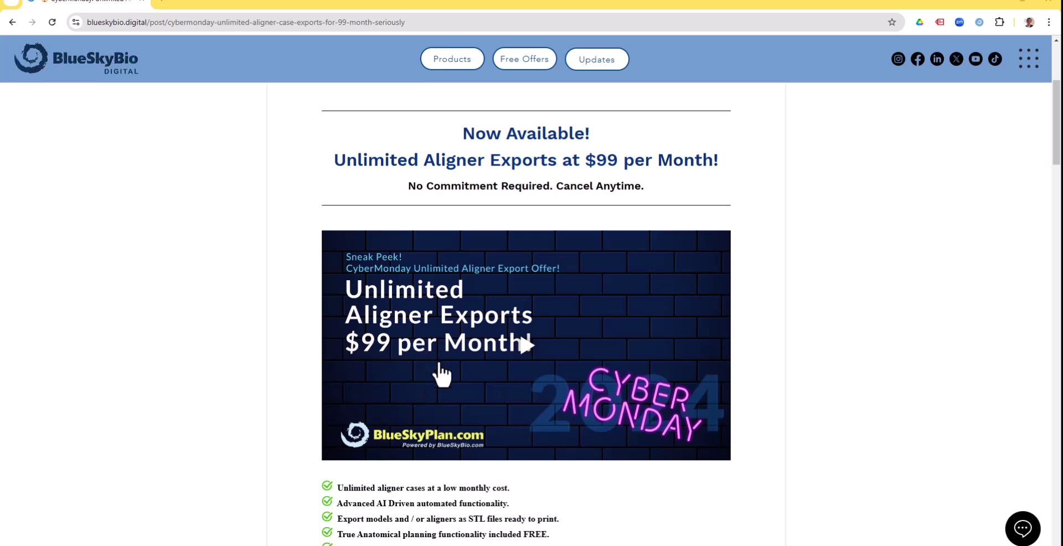
scroll(441, 376, "down", 8)
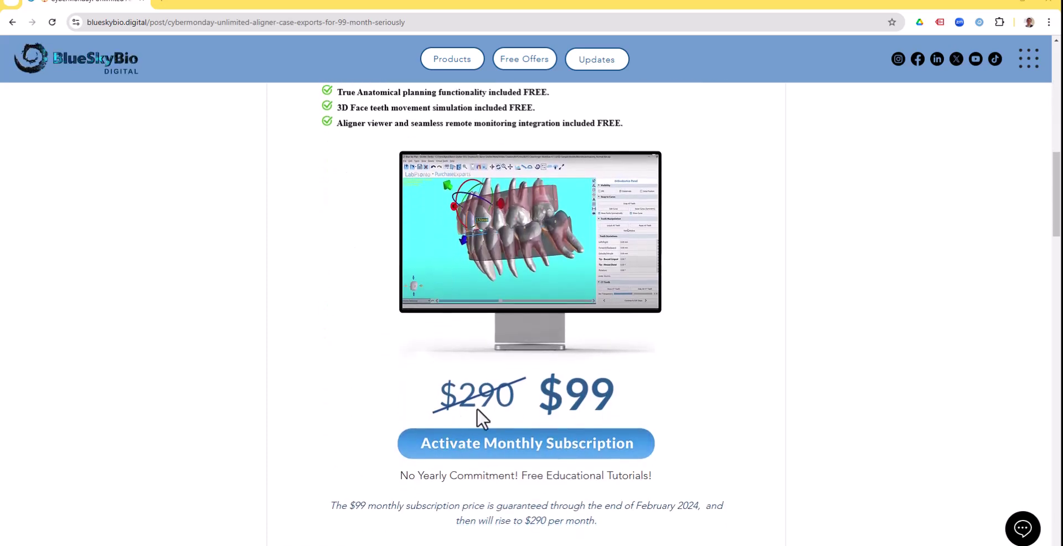
scroll(519, 409, "up", 3)
scroll(520, 411, "up", 4)
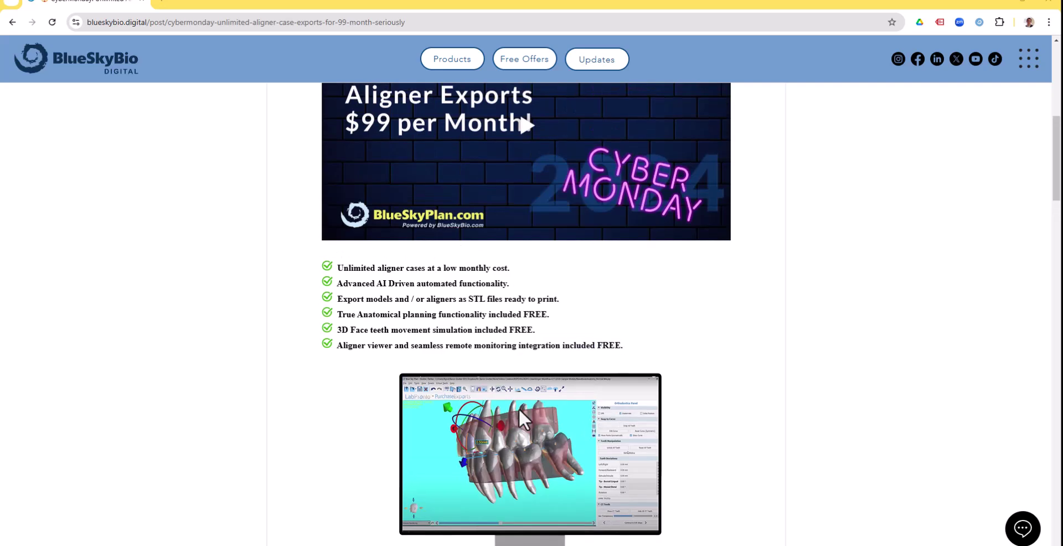
scroll(524, 419, "up", 1)
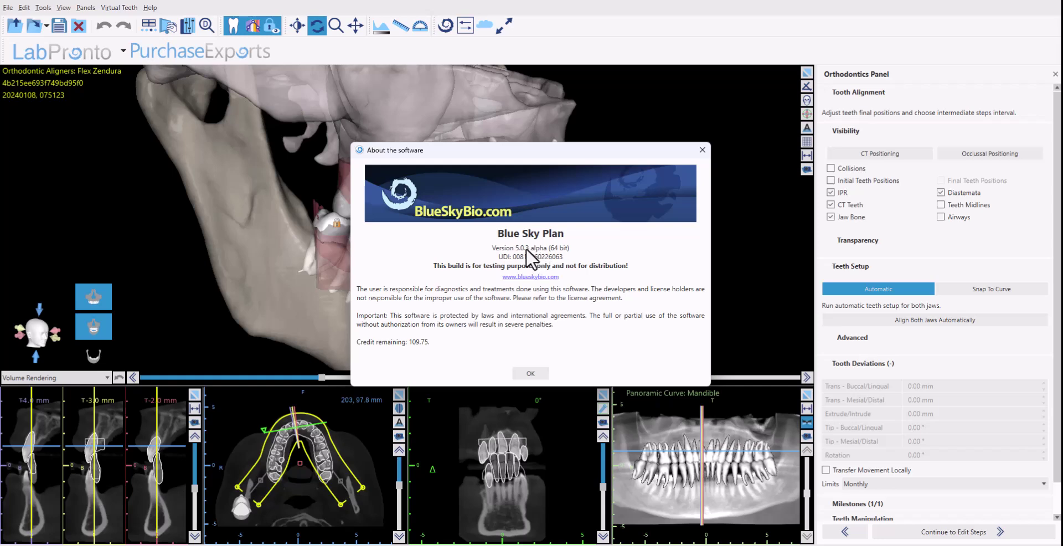
left_click(701, 150)
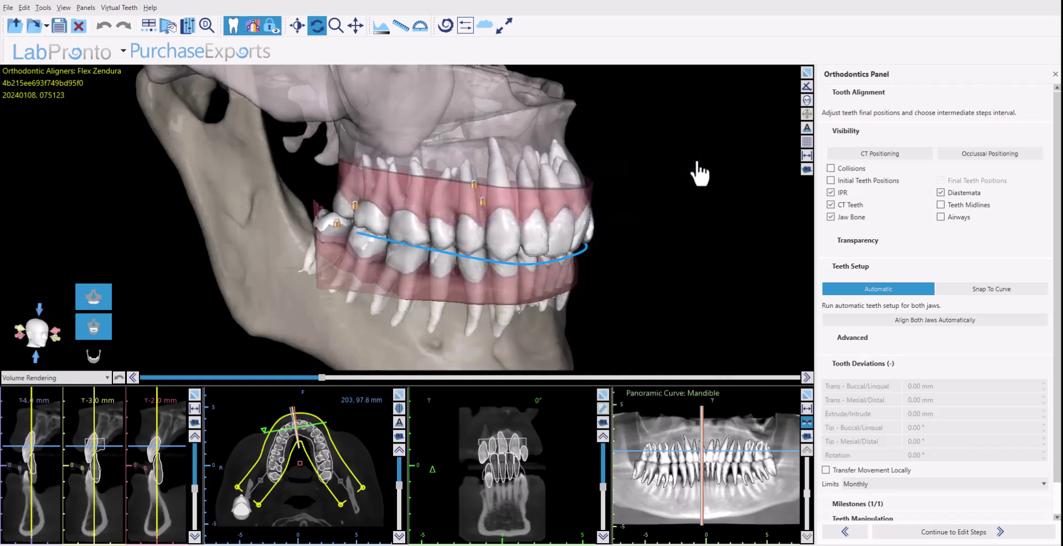
- Switch to the browser to view the BlueSkyBio.com User Group page on Facebook, its full web address and its posts
left_click(699, 535)
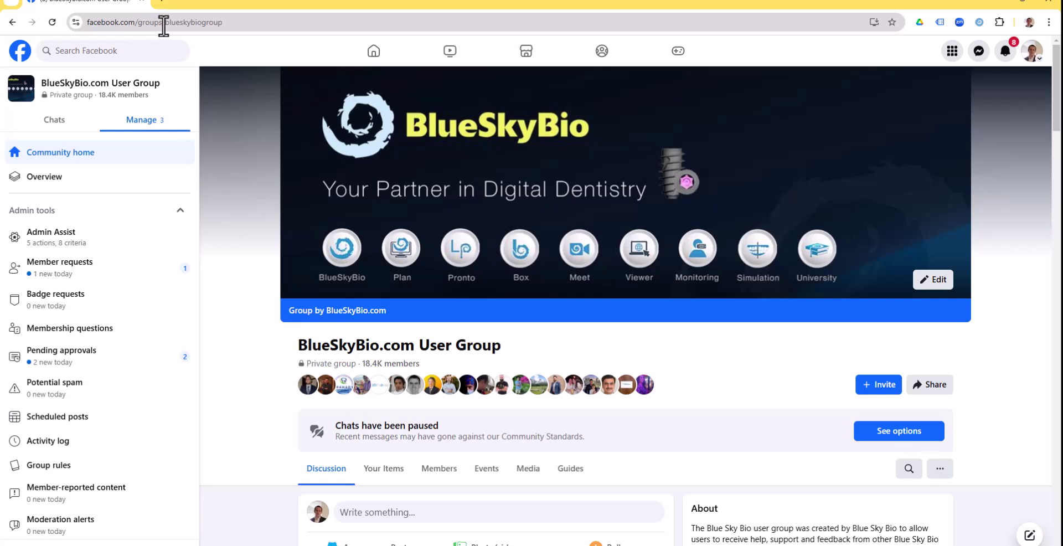
left_click(238, 23)
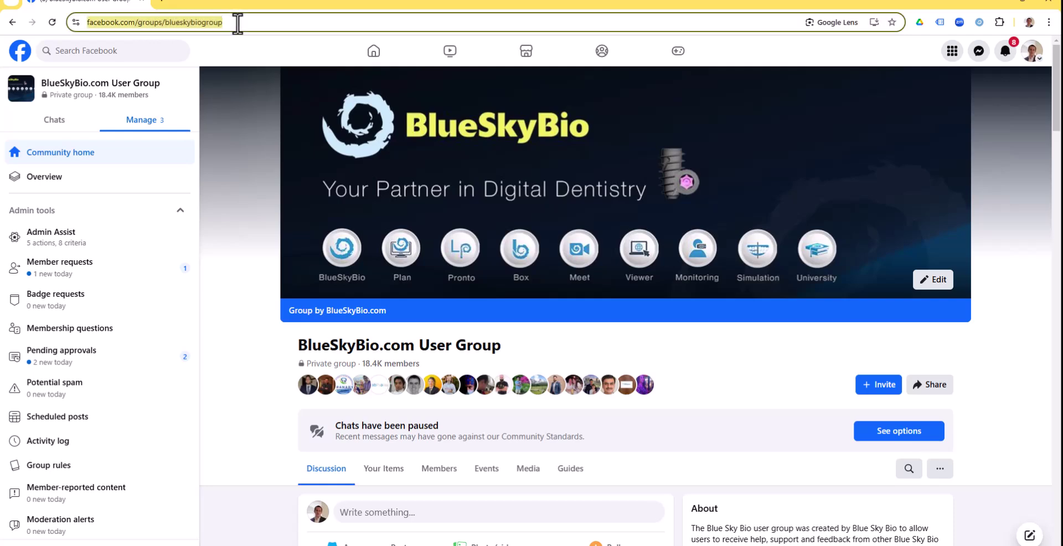
left_click(284, 71)
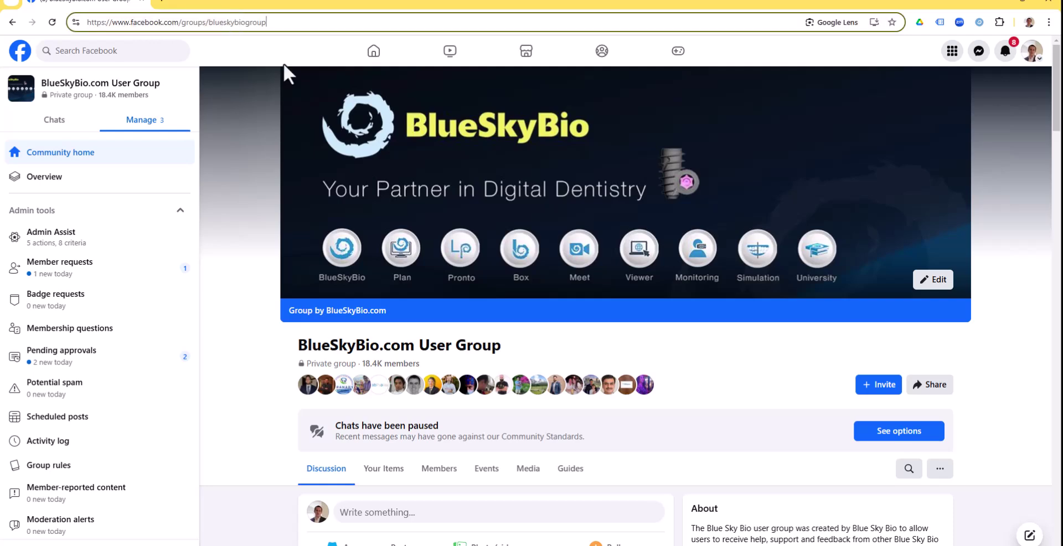
scroll(506, 368, "down", 9)
scroll(504, 363, "down", 2)
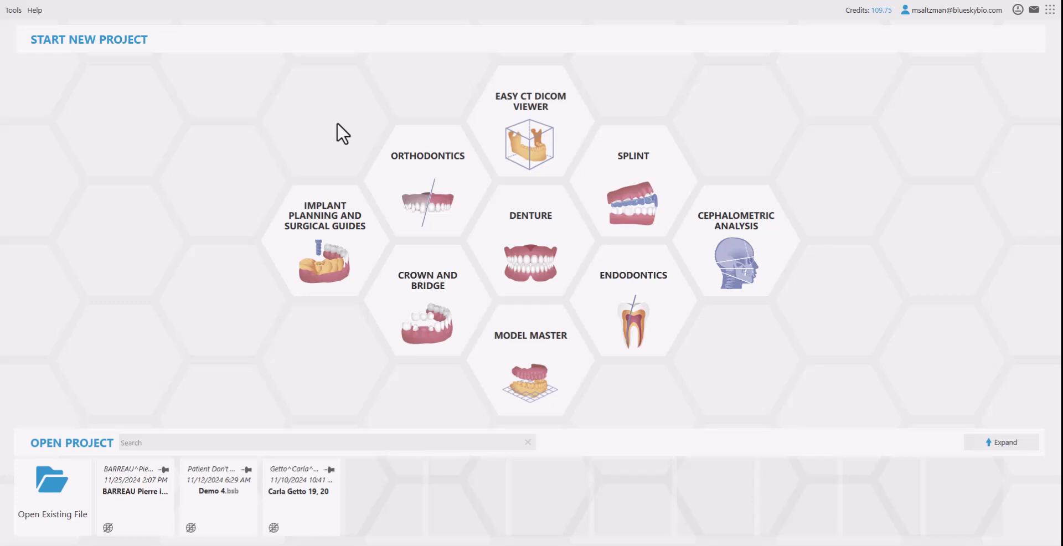
- Start a new Orthodontics project of the Aligners type in Blue Sky Plan
left_click(406, 162)
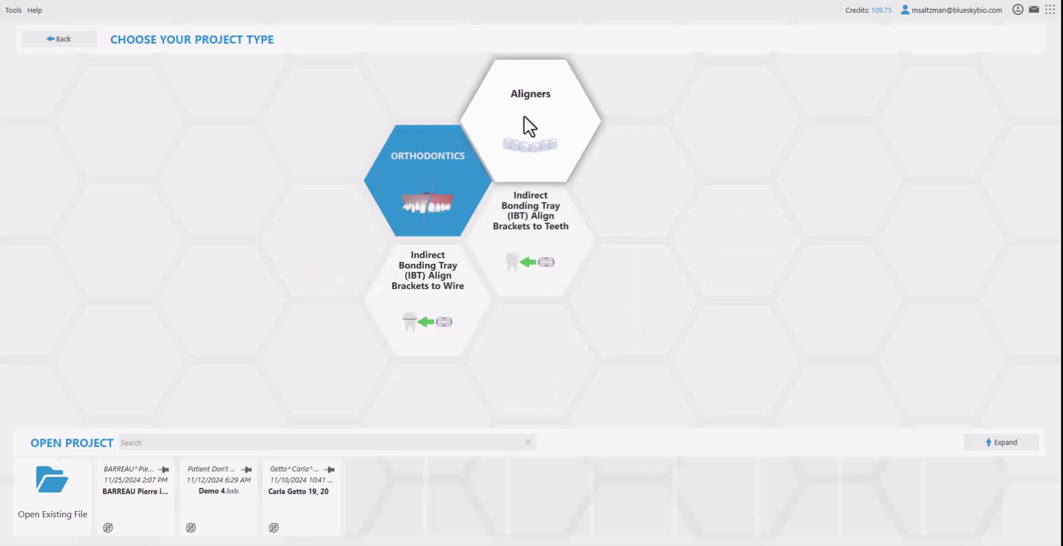
left_click(529, 126)
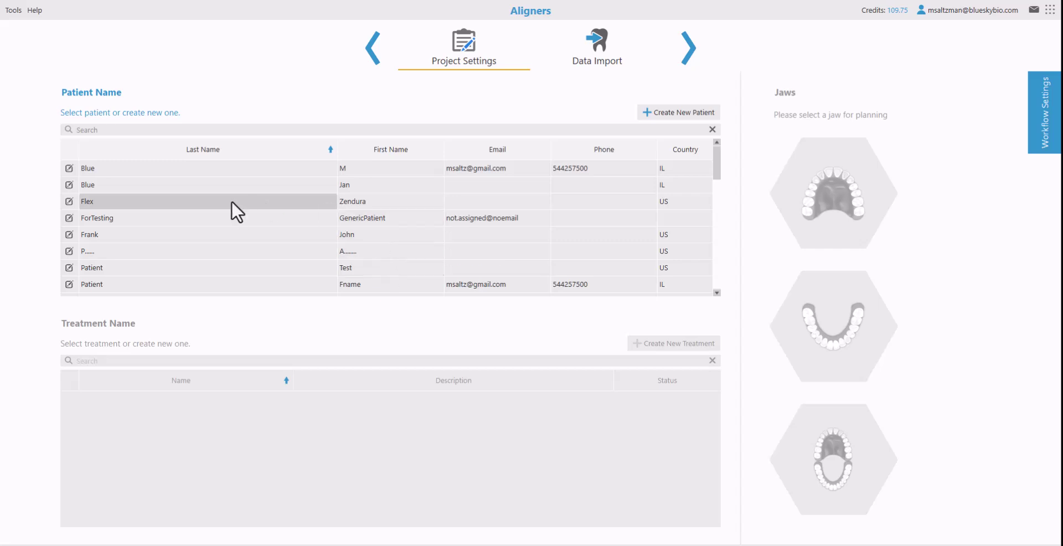
- View the blank new-patient form without saving, and select the second patient in the list with the existing Aligners treatment
left_click(665, 114)
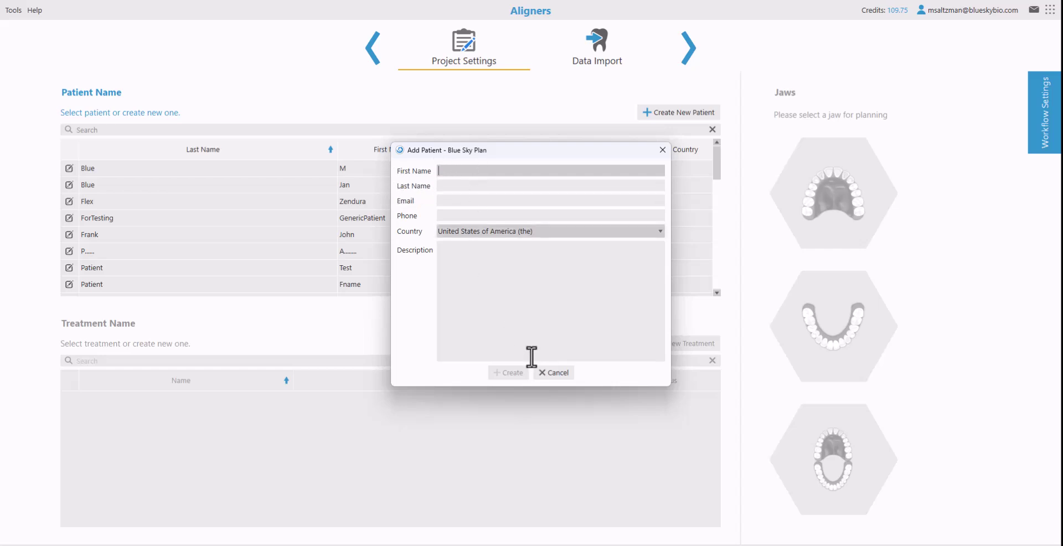
left_click(660, 153)
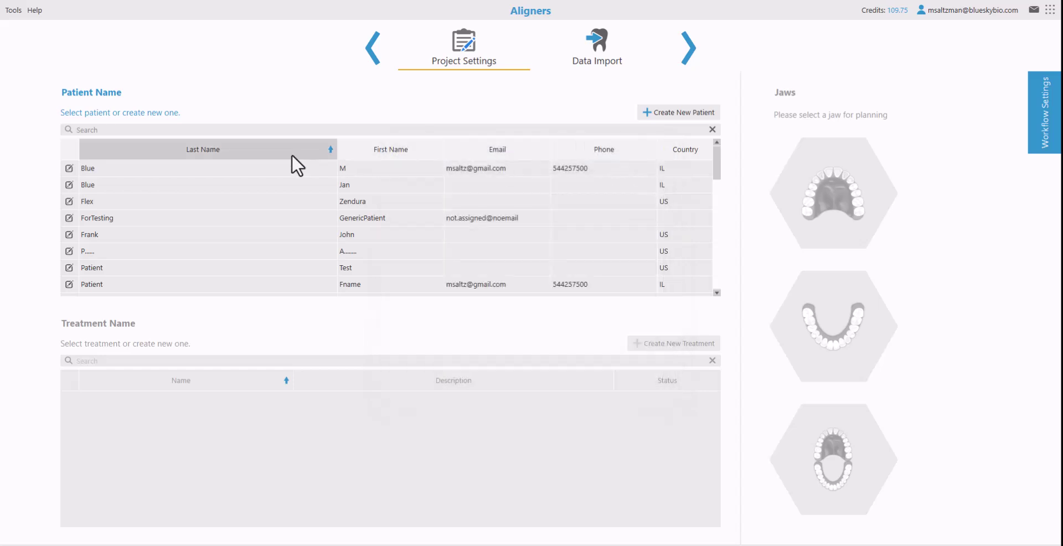
left_click(271, 187)
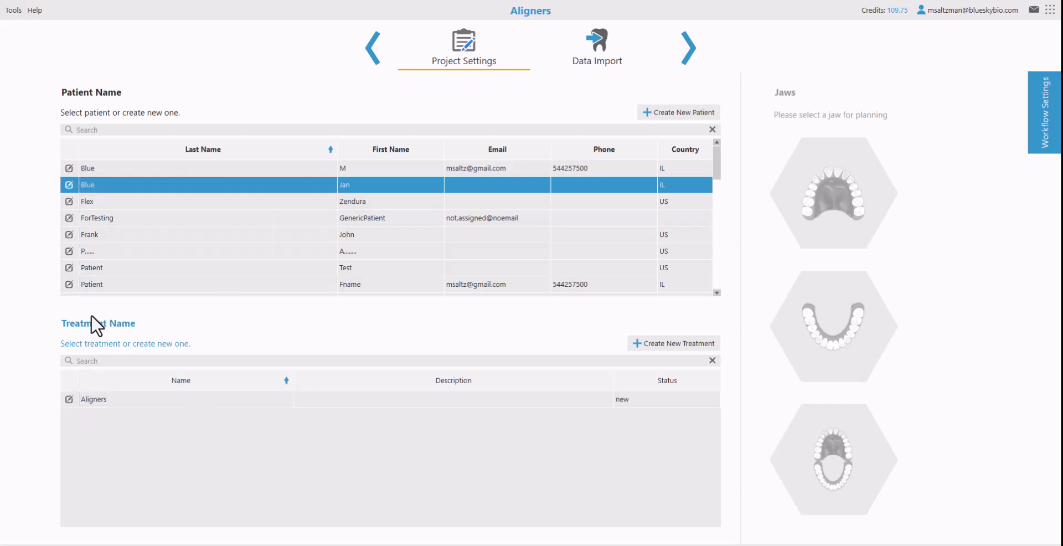
left_click(91, 401)
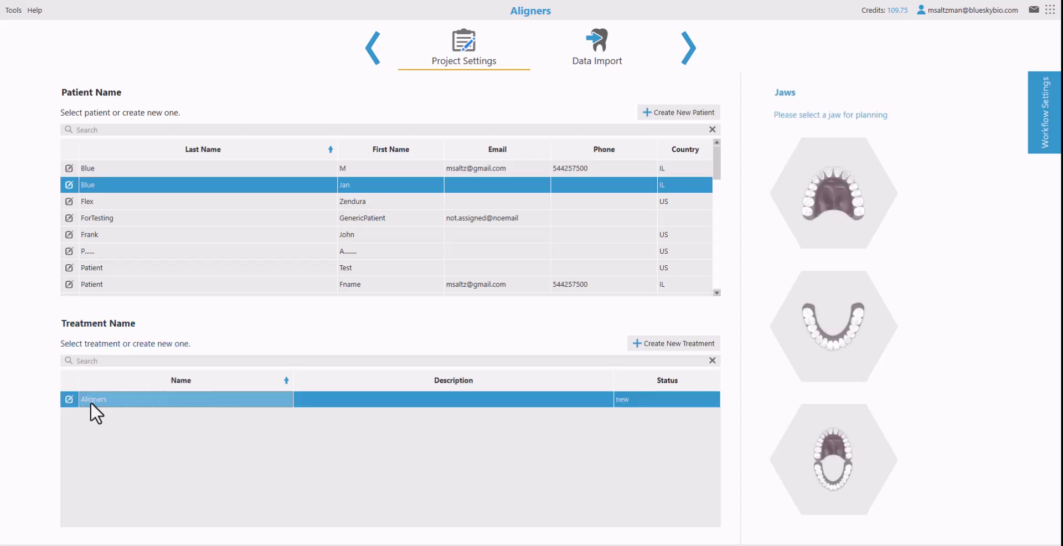
- View the new-treatment form and the selected patient's record, closing both without changes
left_click(670, 344)
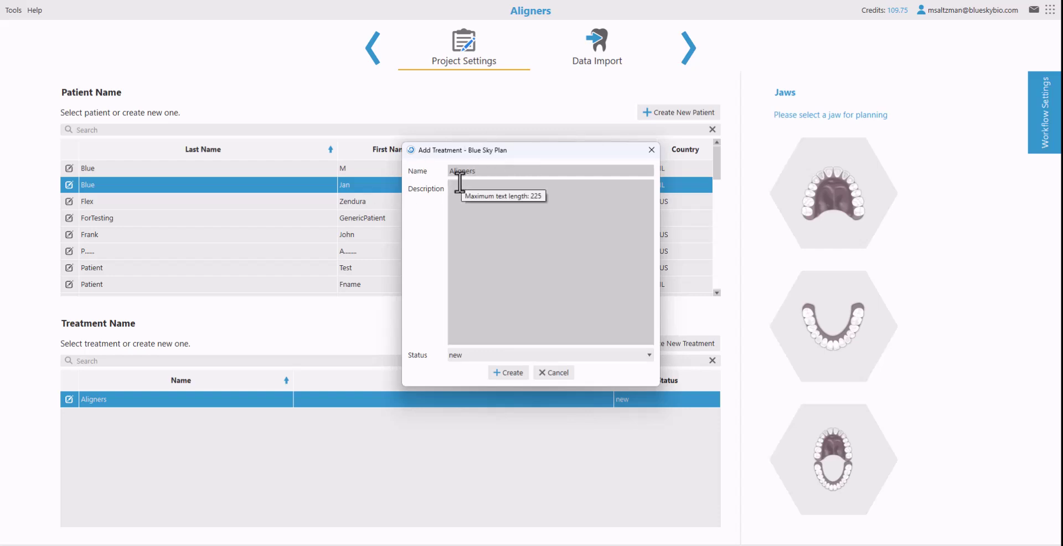
left_click(652, 150)
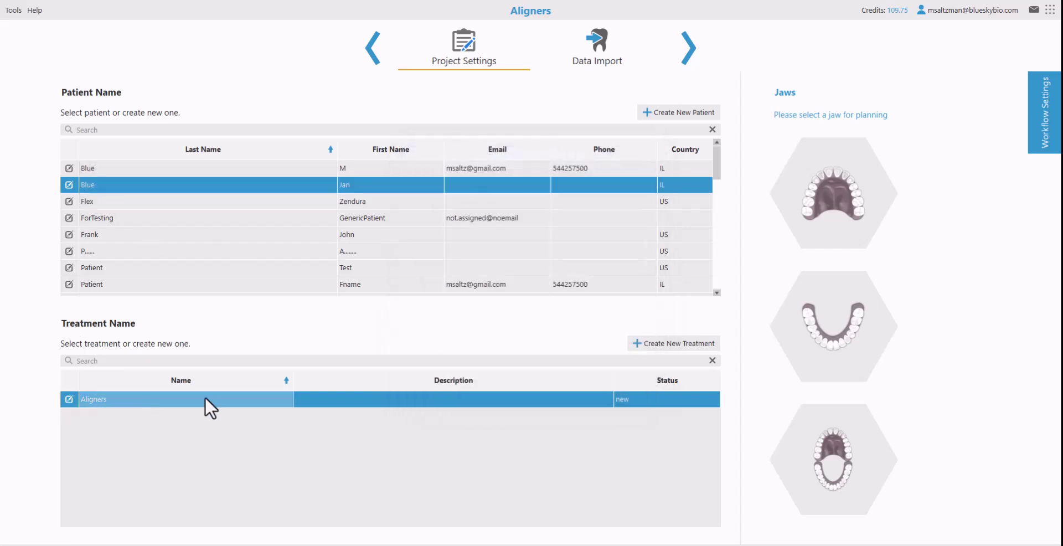
left_click(69, 183)
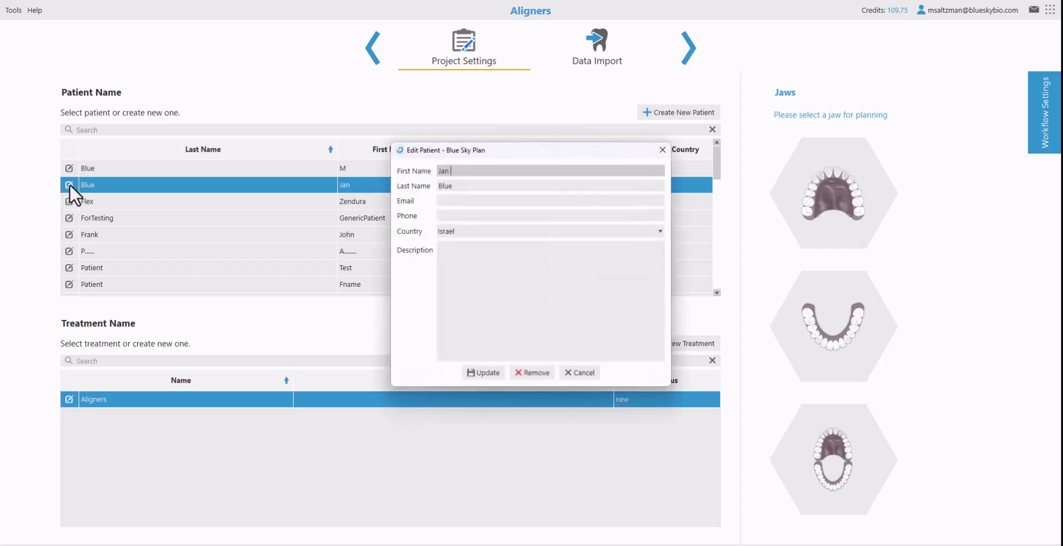
left_click(662, 150)
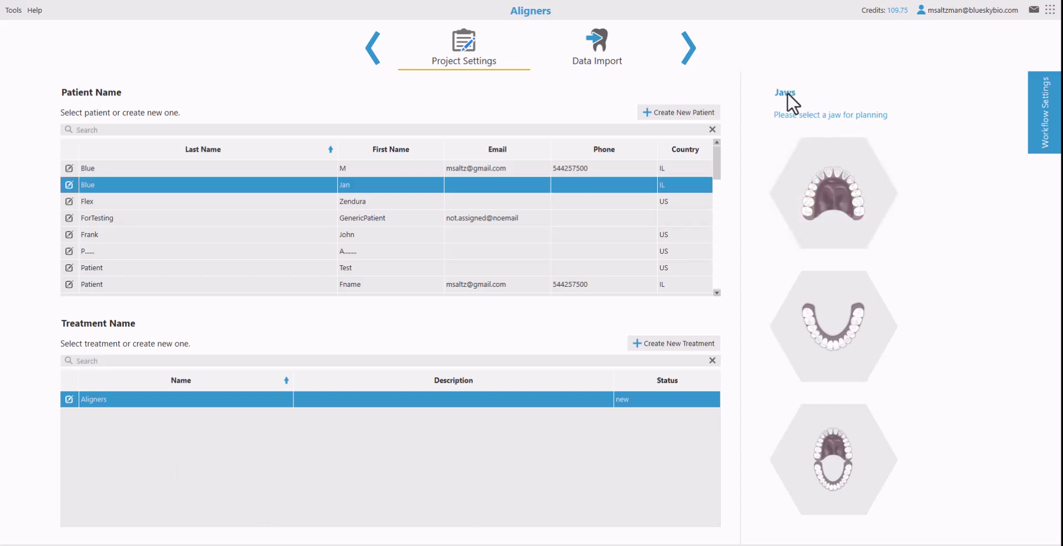
- Choose both jaws for planning and continue to the data import stage
left_click(837, 472)
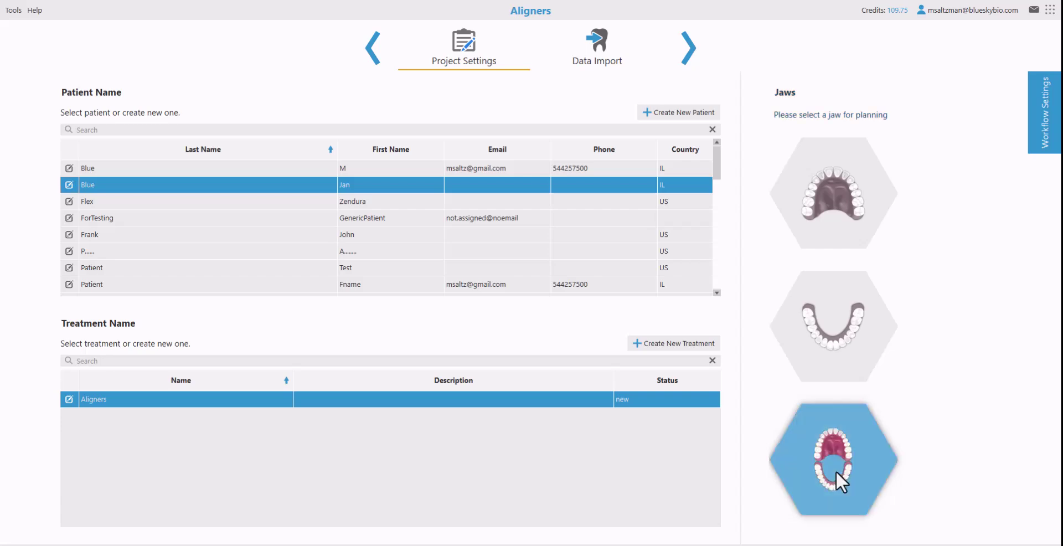
left_click(689, 47)
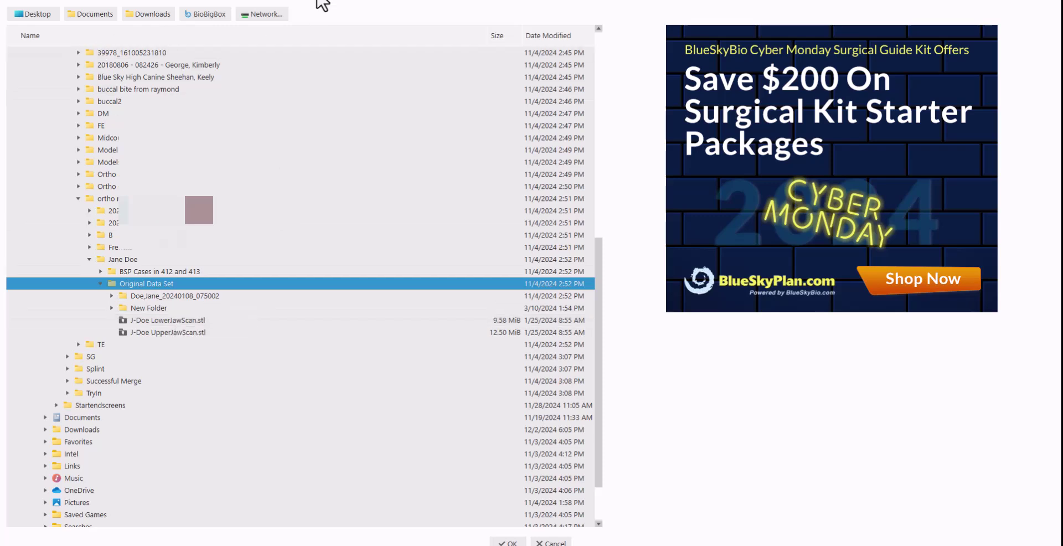
- Import the lower and upper jaw scan STL files from the Original Data Set folder as mandible and maxilla, and inspect their bite
left_click_drag(318, 0, 319, 21)
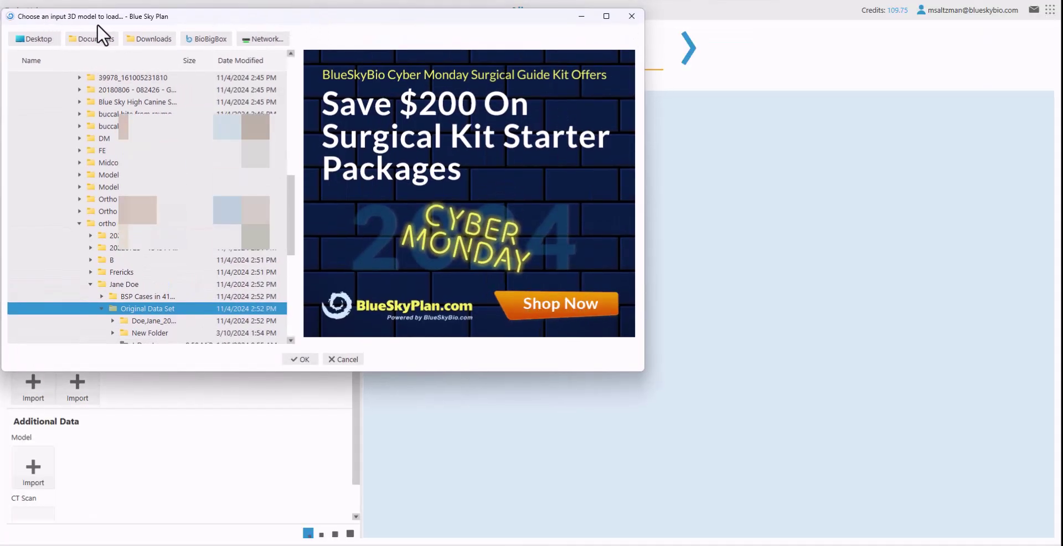
scroll(105, 166, "down", 1)
left_click(144, 310)
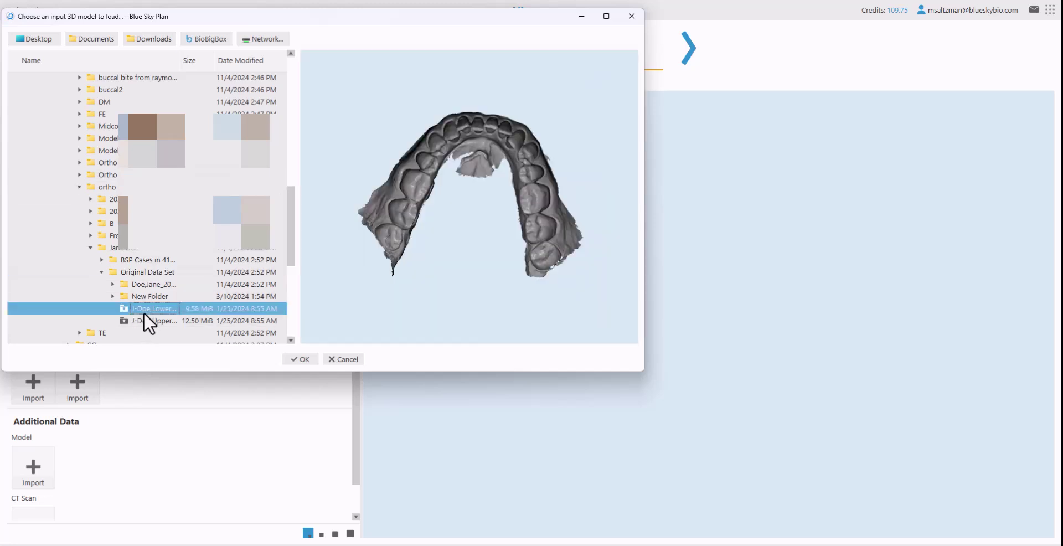
left_click_drag(463, 98, 459, 317)
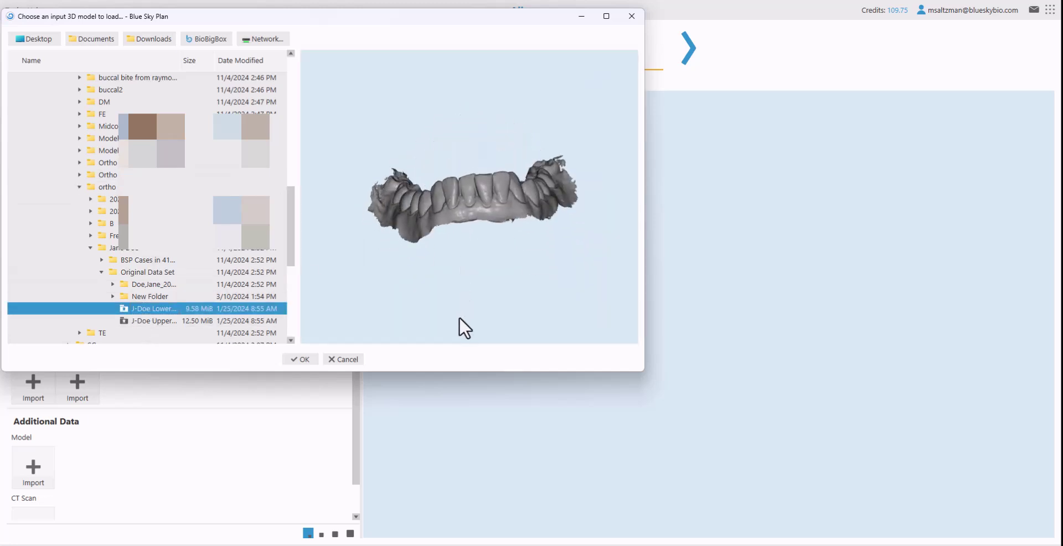
left_click(189, 320, "ctrl")
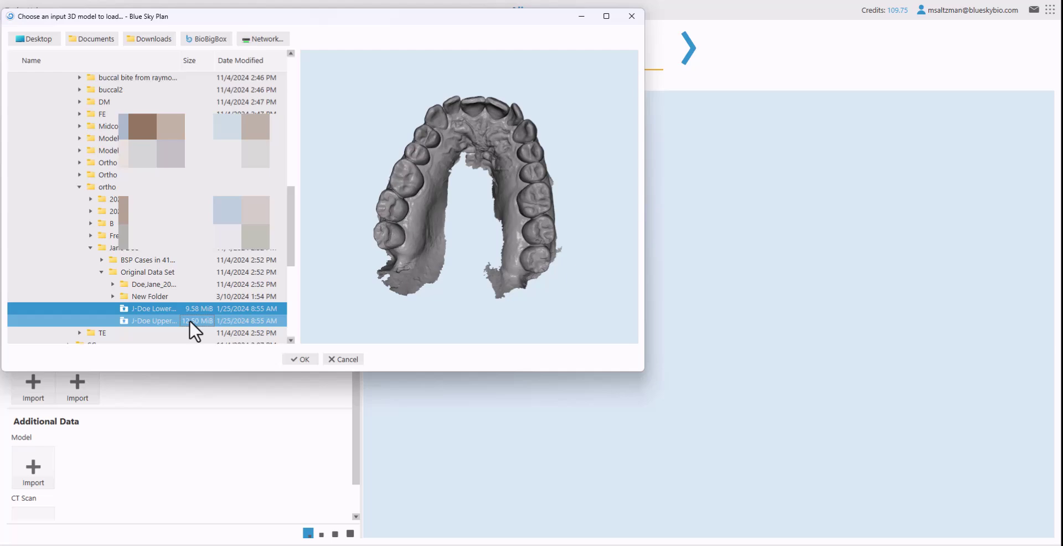
left_click(301, 359)
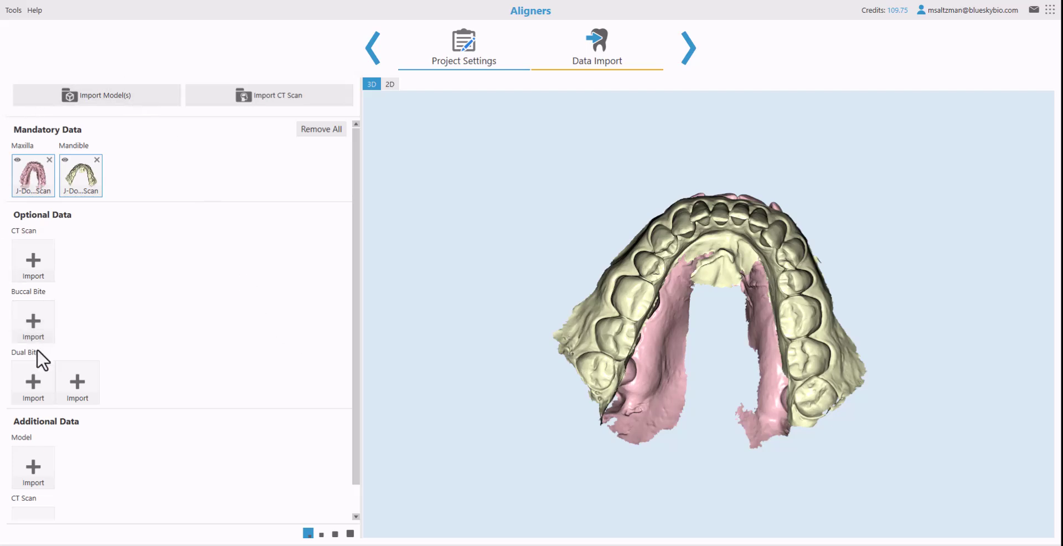
left_click_drag(758, 191, 571, 440)
left_click_drag(766, 208, 411, 247)
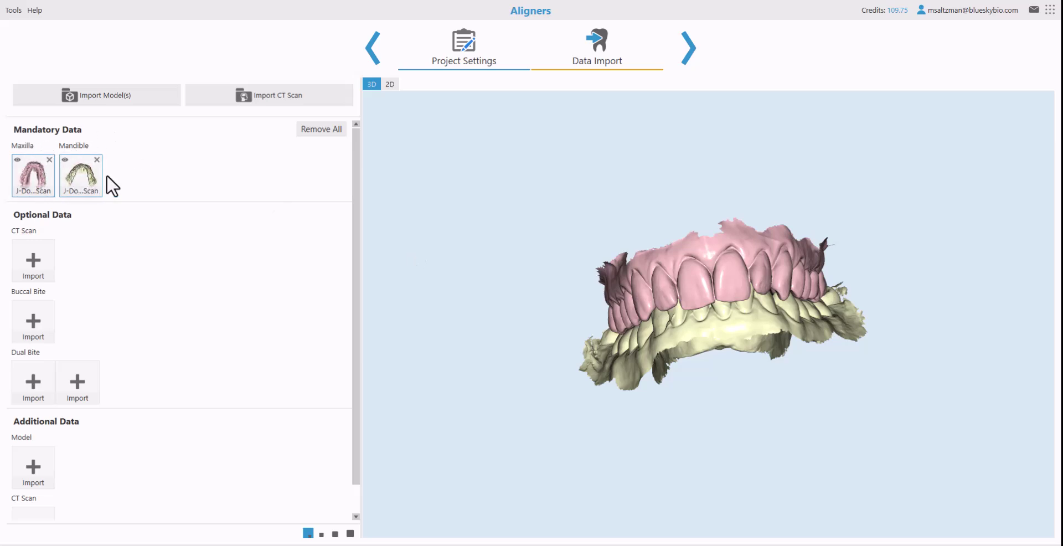
left_click_drag(638, 218, 711, 308)
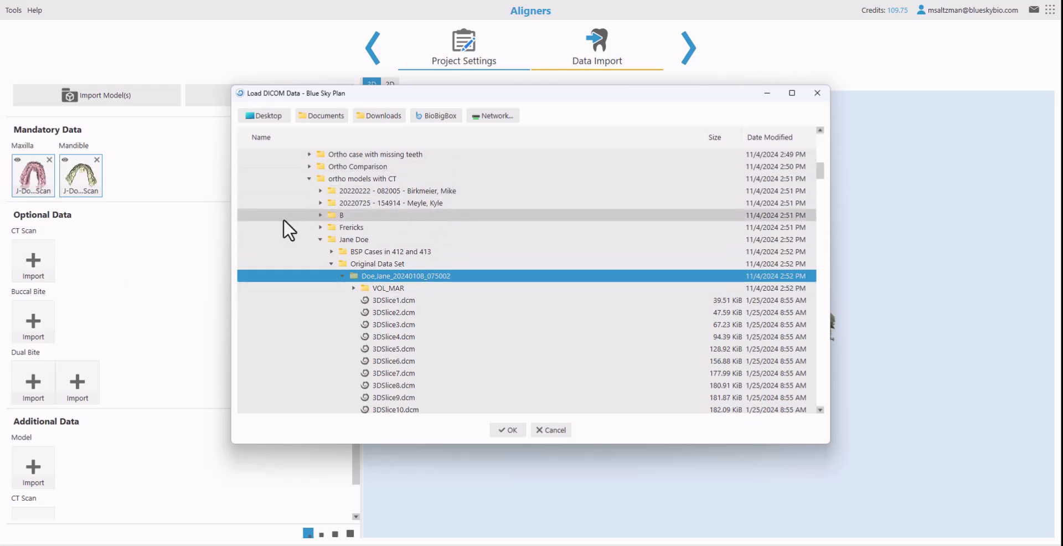
- Load the DICOM folder from the Original Data Set as the CT scan, using the 7:51:23 AM series with sampling factors of 1.00
scroll(283, 219, "down", 2)
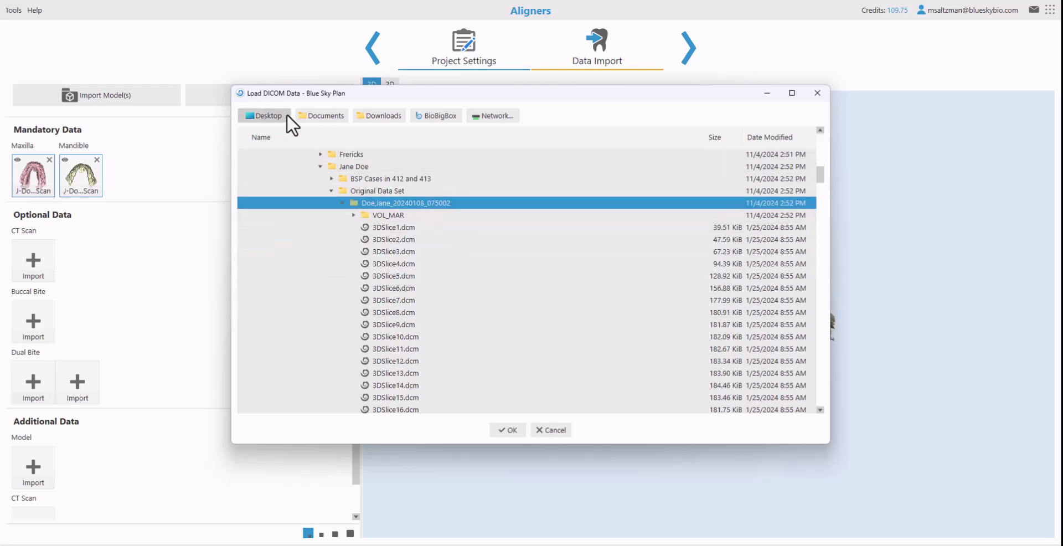
double_click(376, 201)
left_click(504, 430)
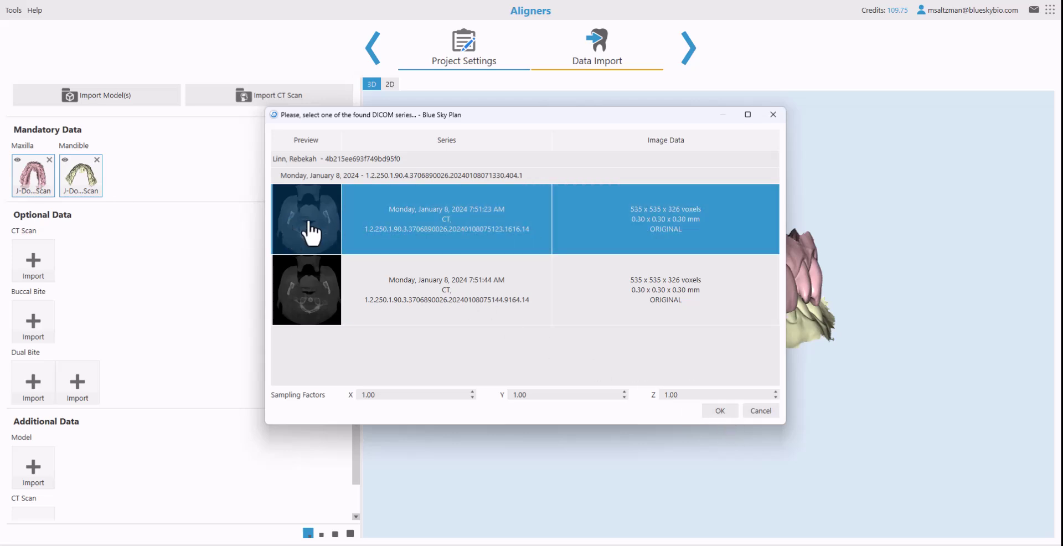
left_click(725, 410)
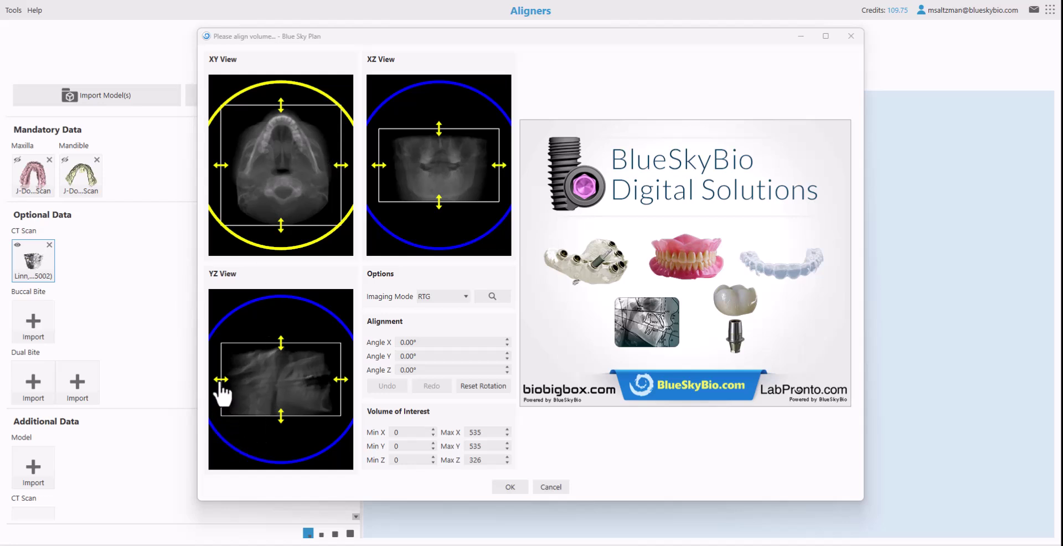
- Crop the back of the CT volume to a maximum Y of 502, accept the alignment and continue past data import
left_click_drag(222, 391, 227, 389)
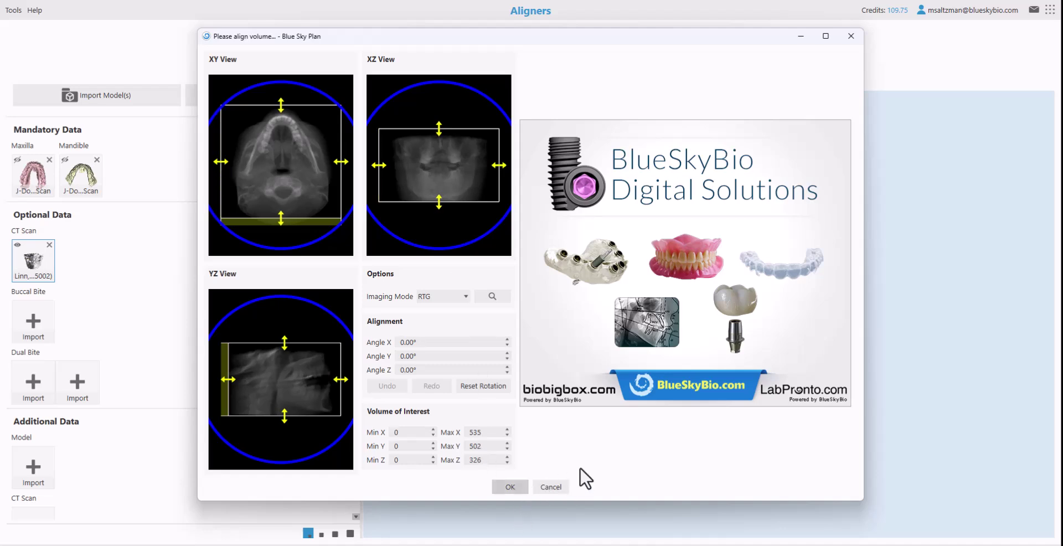
key("Return")
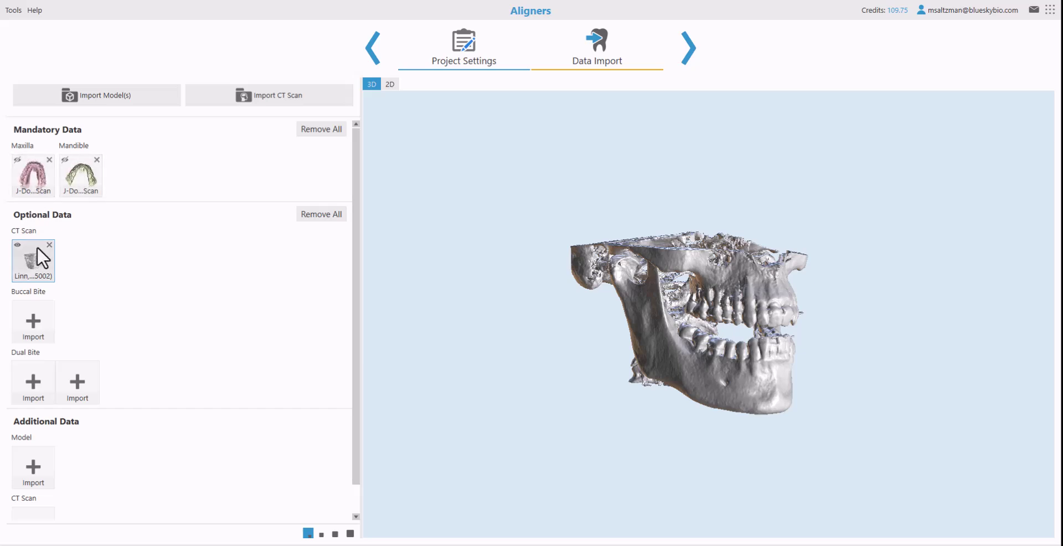
left_click(685, 48)
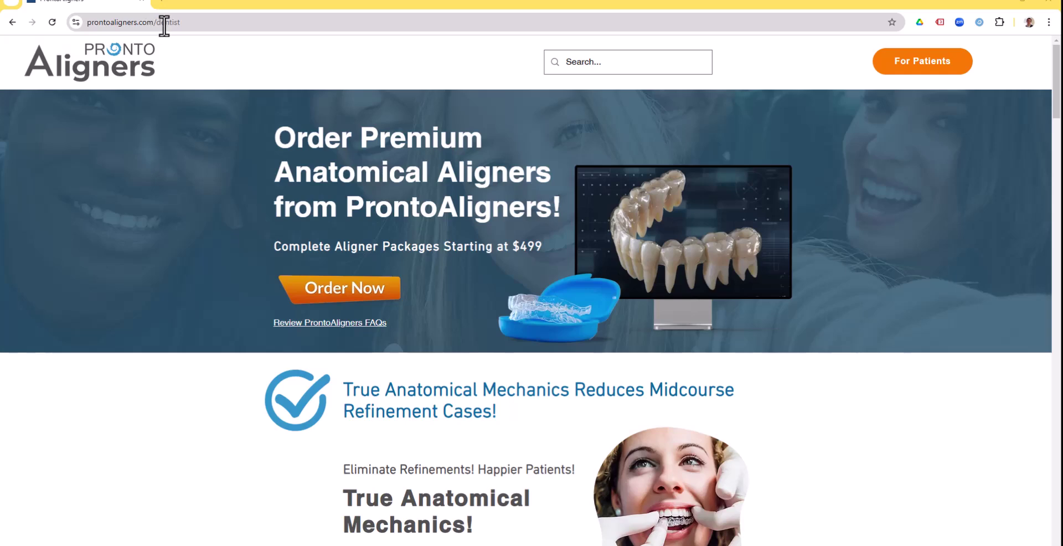
- Look through the ProntoAligners dentist page in the browser for the aligner ordering offer
scroll(245, 231, "down", 1)
scroll(244, 230, "down", 3)
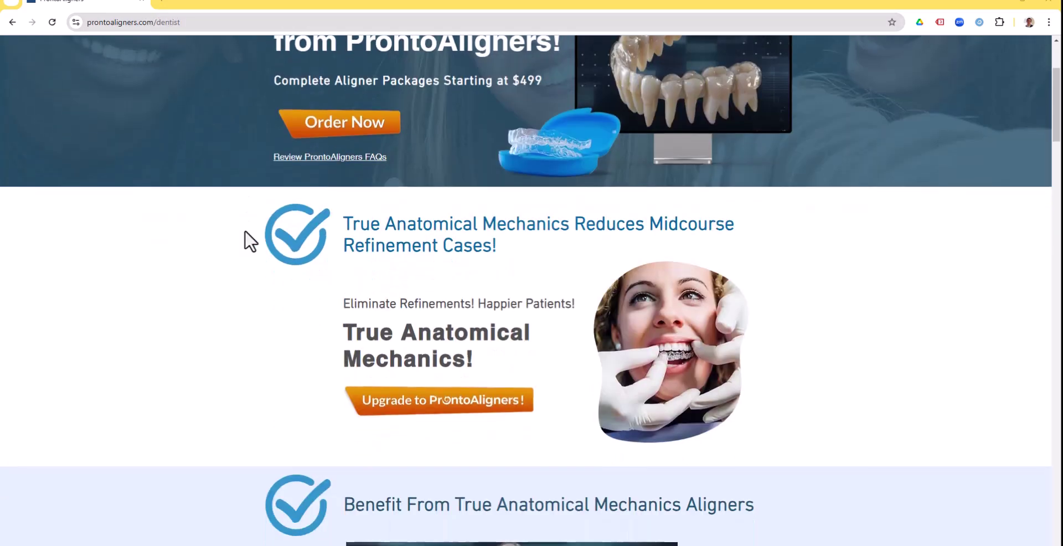
- Review the treatment mechanics and package pricing sections of the ProntoAligners page, and return to Blue Sky Plan
scroll(245, 232, "down", 3)
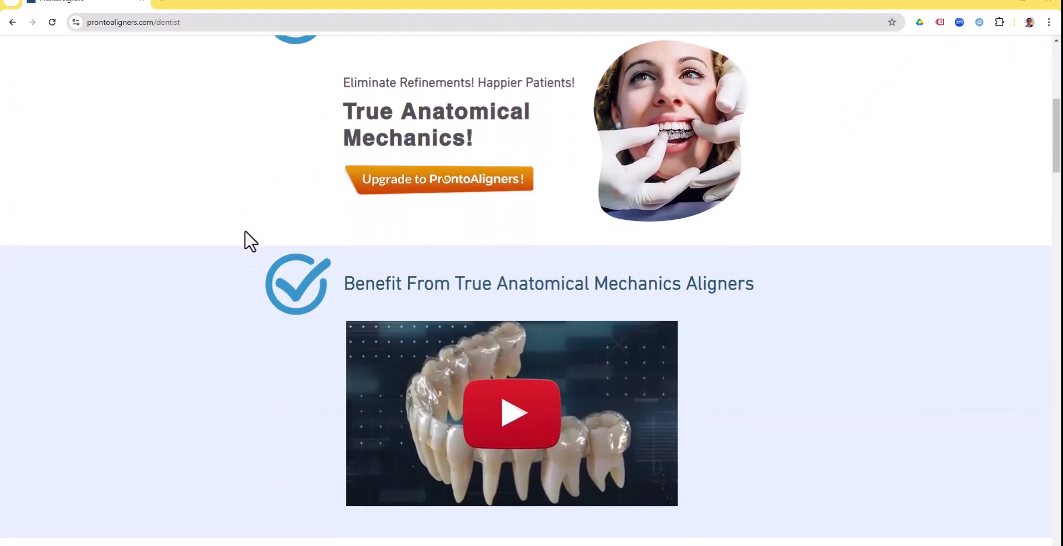
scroll(245, 231, "down", 3)
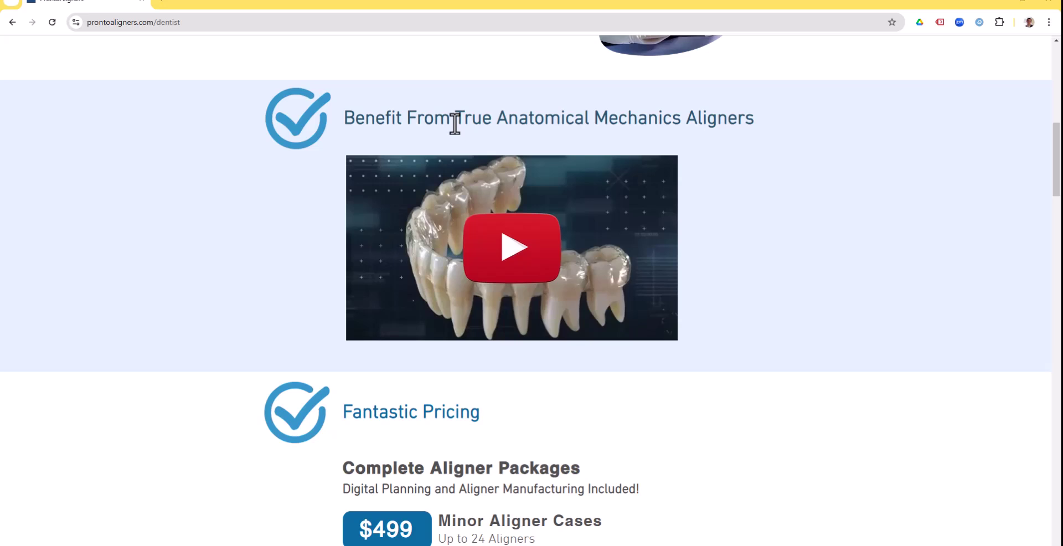
scroll(768, 172, "down", 3)
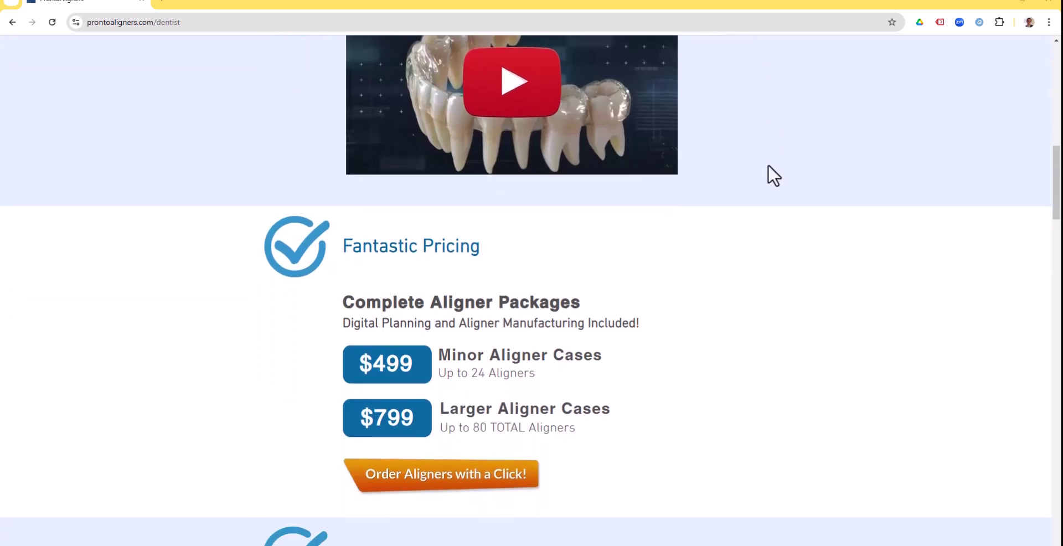
scroll(770, 191, "up", 3)
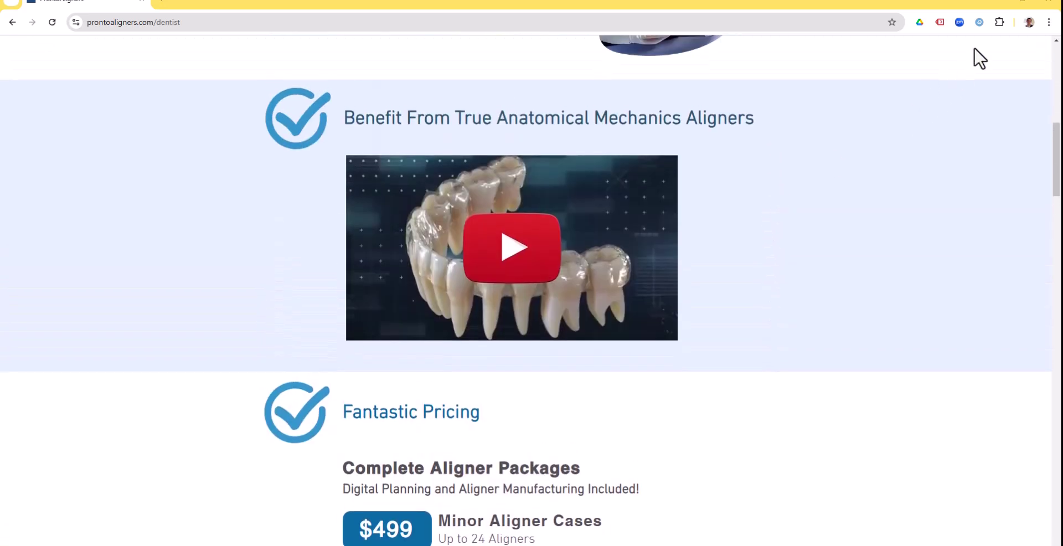
left_click(1005, 5)
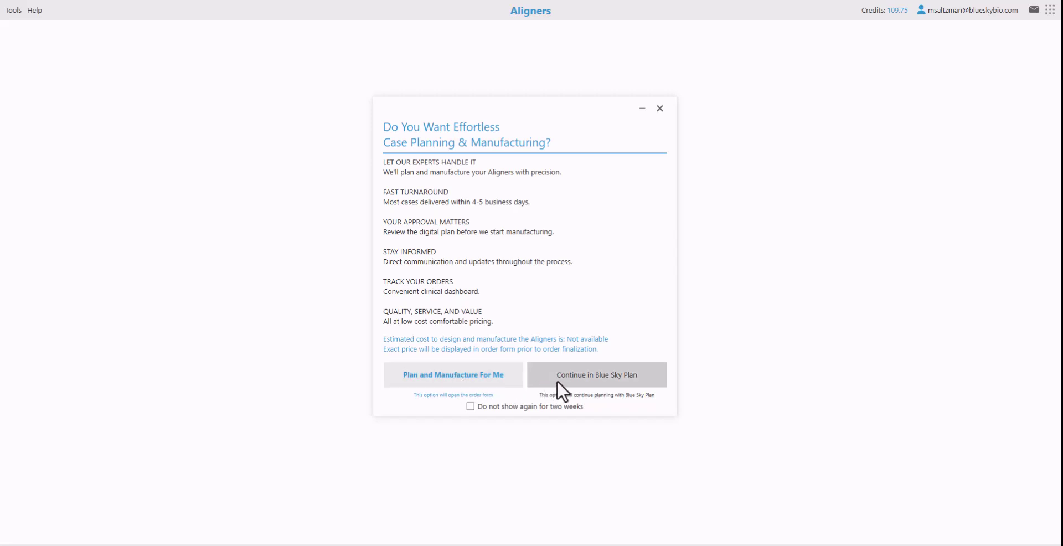
- Choose to continue the case in Blue Sky Plan, and inspect the segmented teeth and jaw bones from the side
left_click(526, 372)
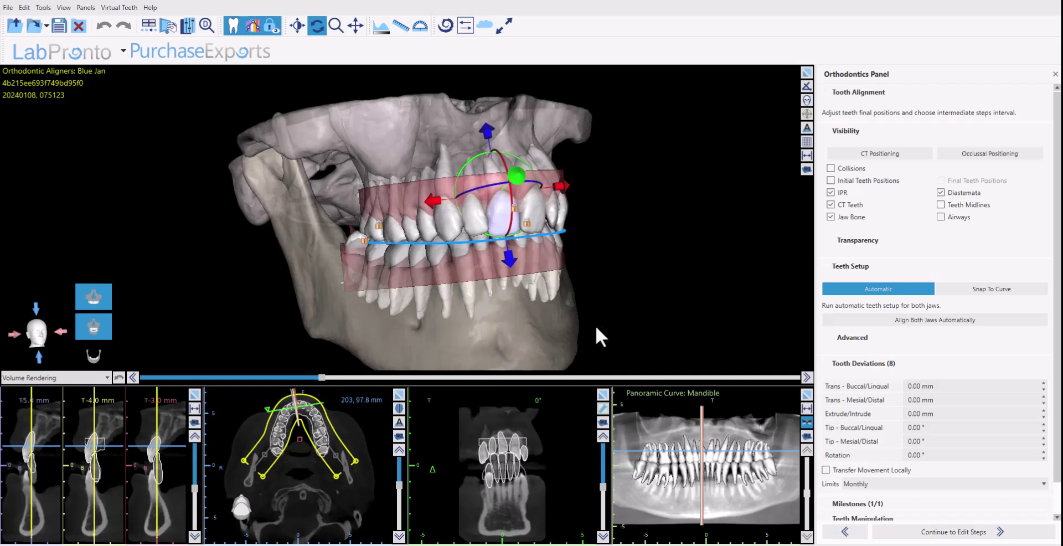
left_click_drag(596, 325, 650, 346)
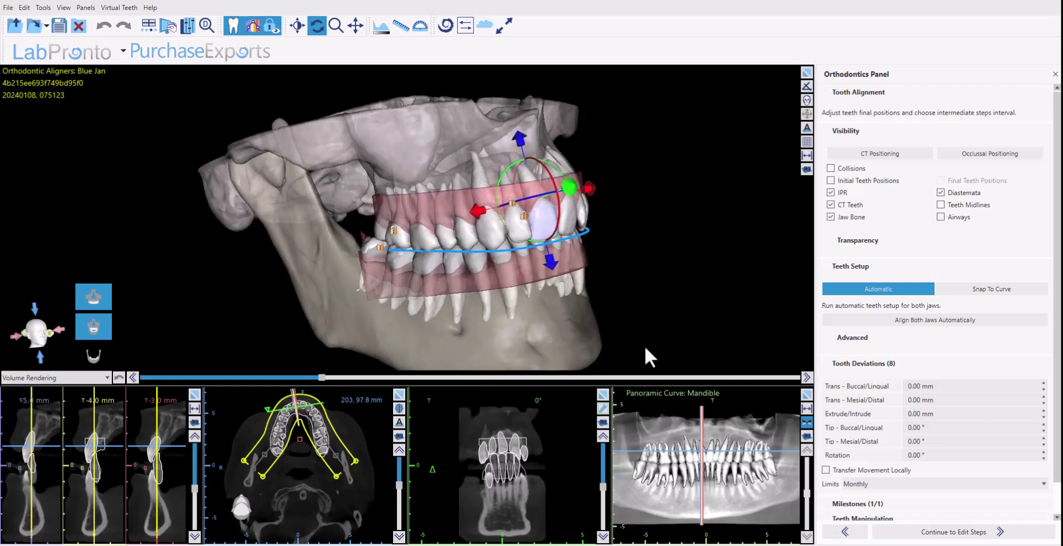
scroll(665, 348, "up", 2)
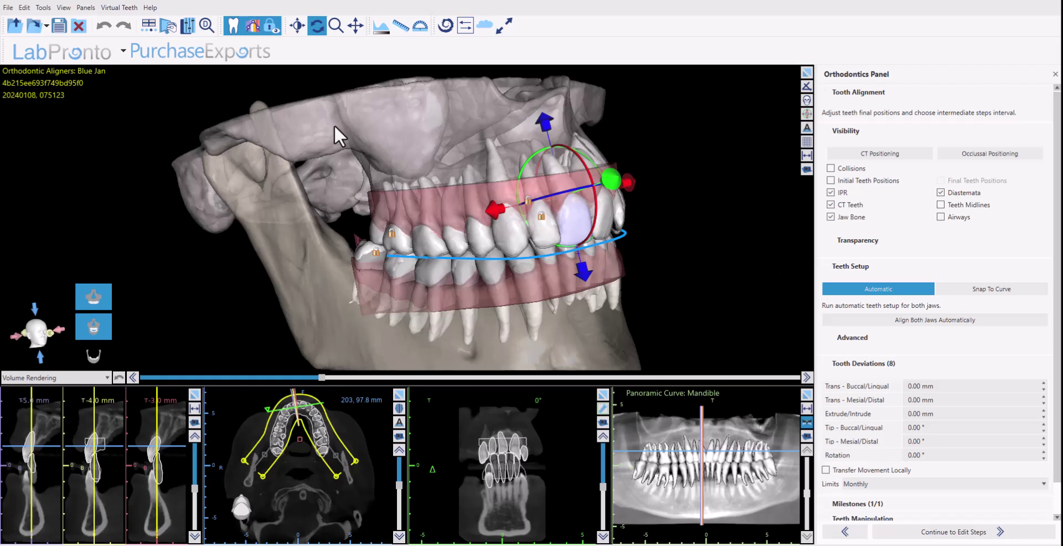
- In the Orthodontics preferences, switch Automatic Approval of Model to CT Alignment to Disabled and back to Enabled, then close the preferences
left_click(465, 25)
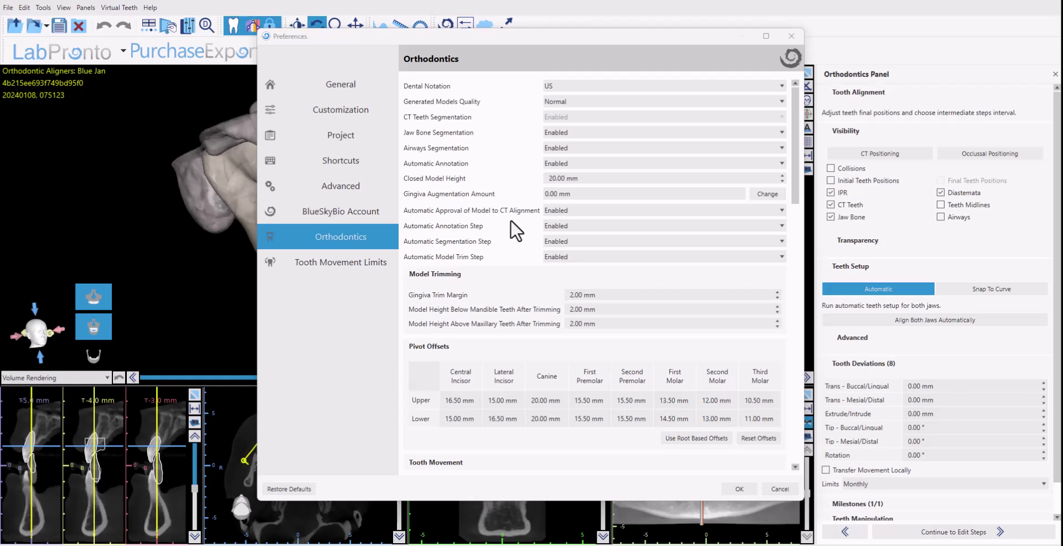
left_click(554, 211)
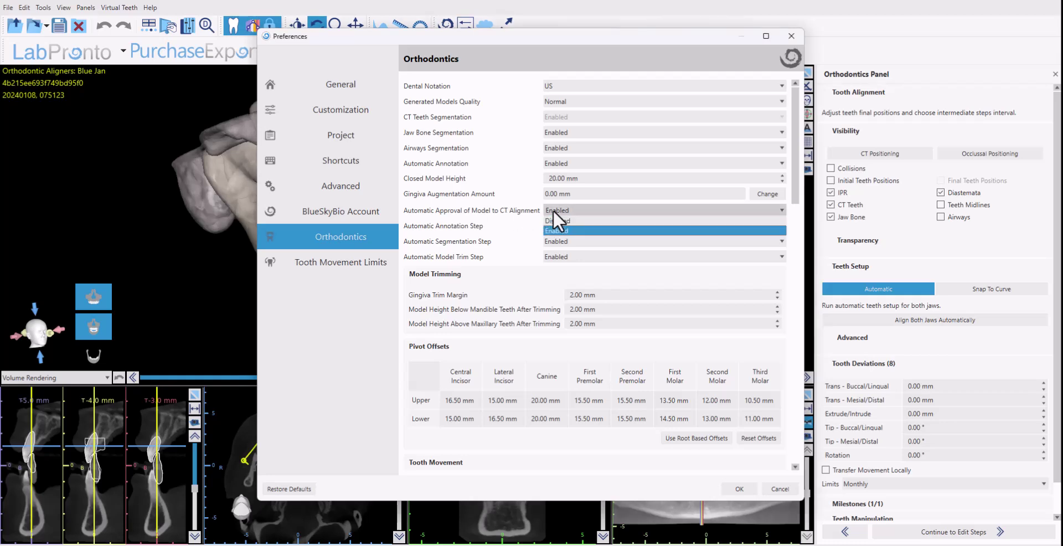
left_click(555, 221)
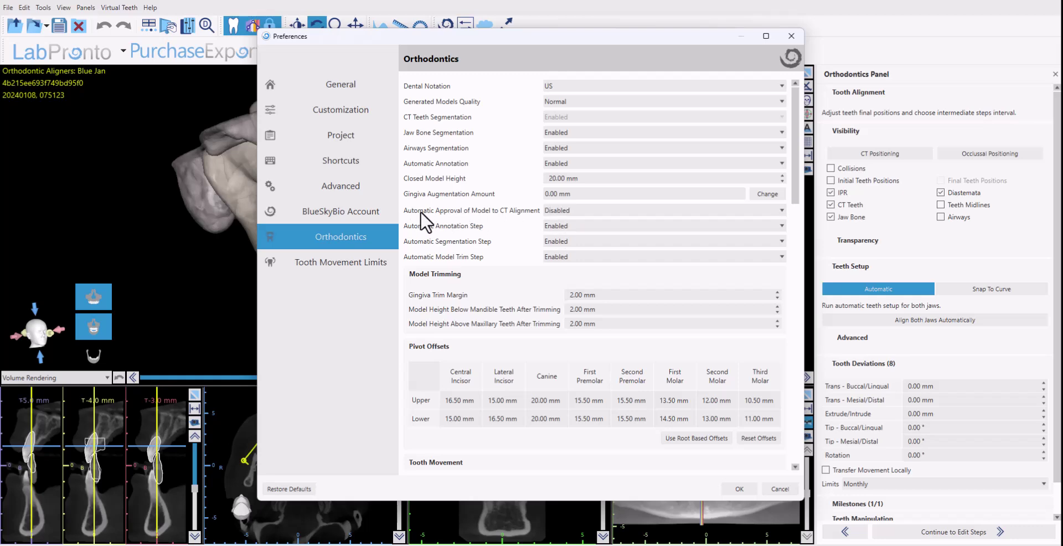
left_click(559, 211)
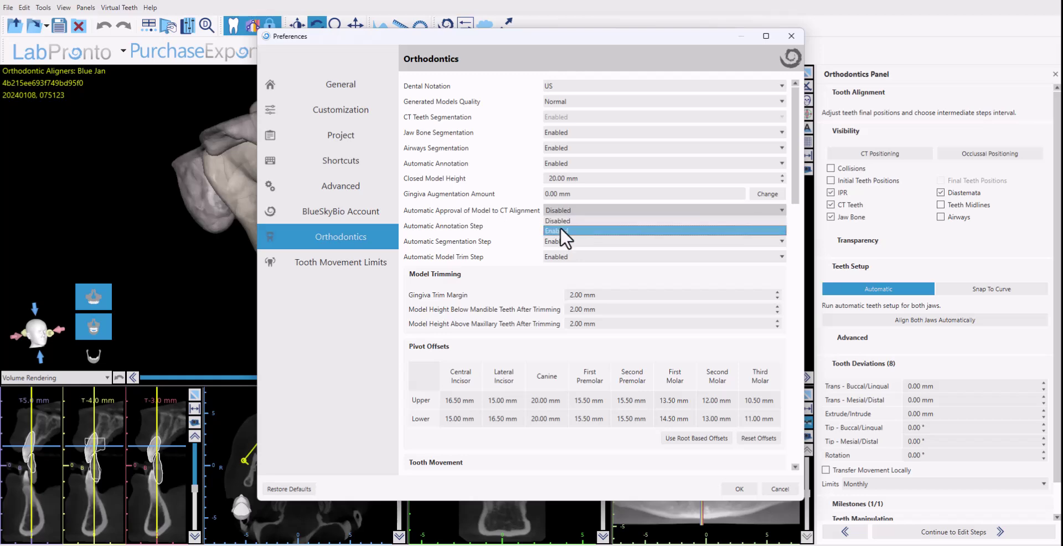
left_click(560, 227)
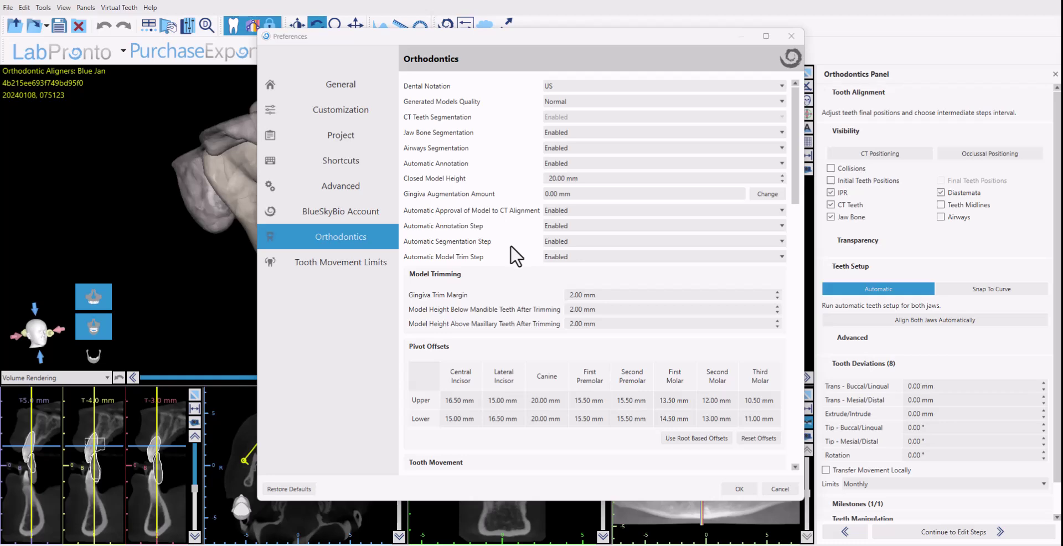
left_click(792, 39)
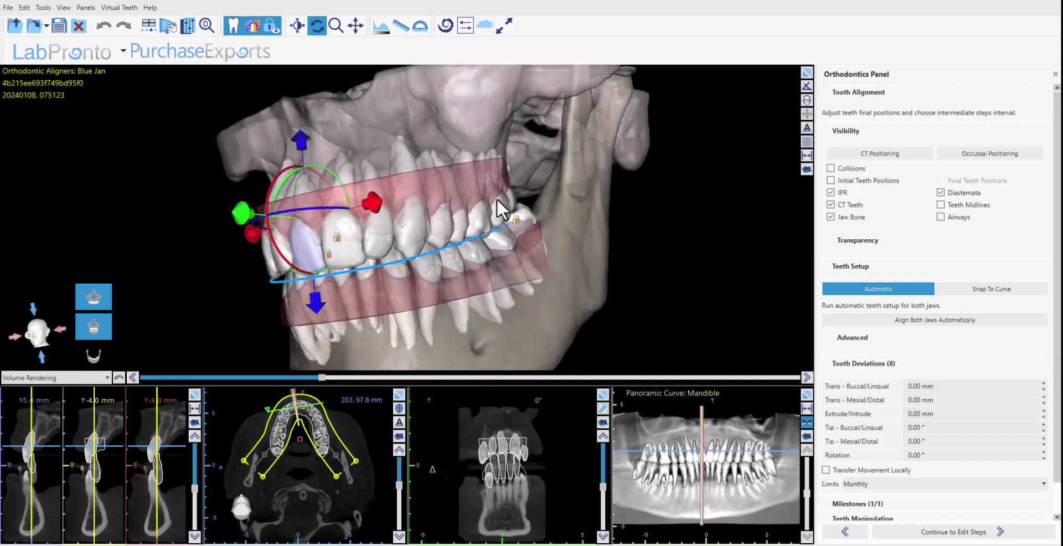
- Examine upper teeth 5 and 4 and lower tooth 30 within the jaw bone, and compare the CT and occlusal positioning
left_click_drag(496, 198, 696, 174)
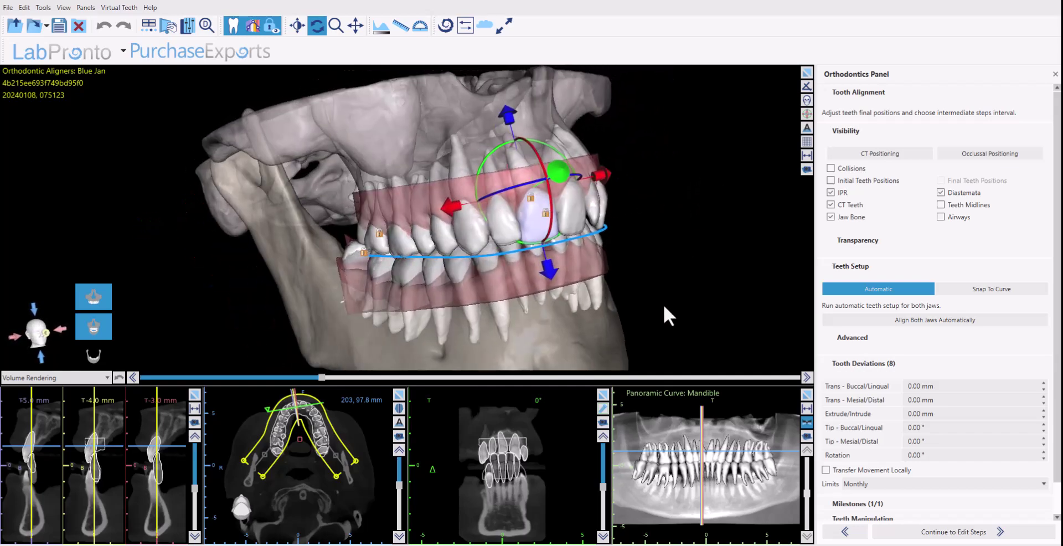
left_click_drag(204, 298, 251, 285)
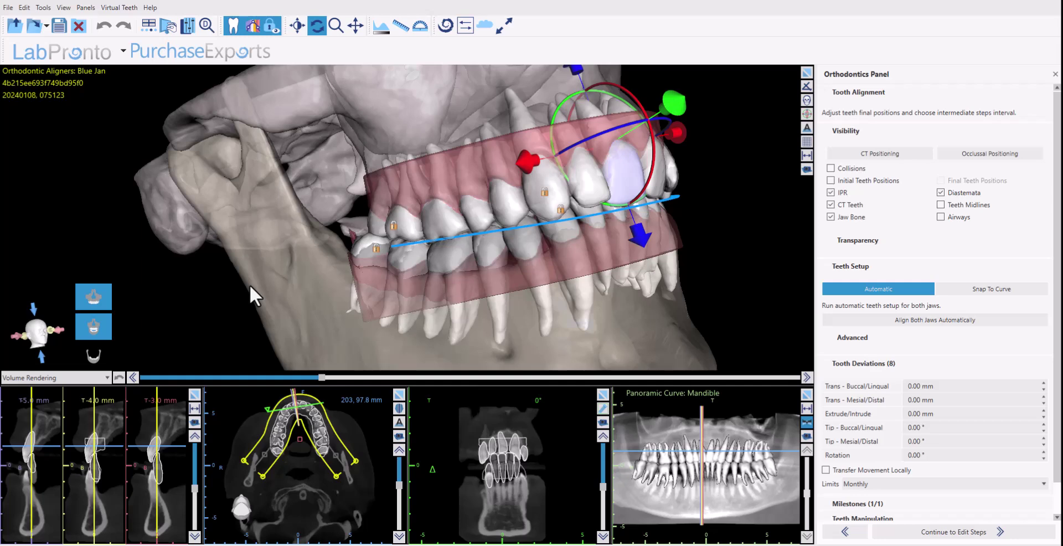
left_click(508, 206)
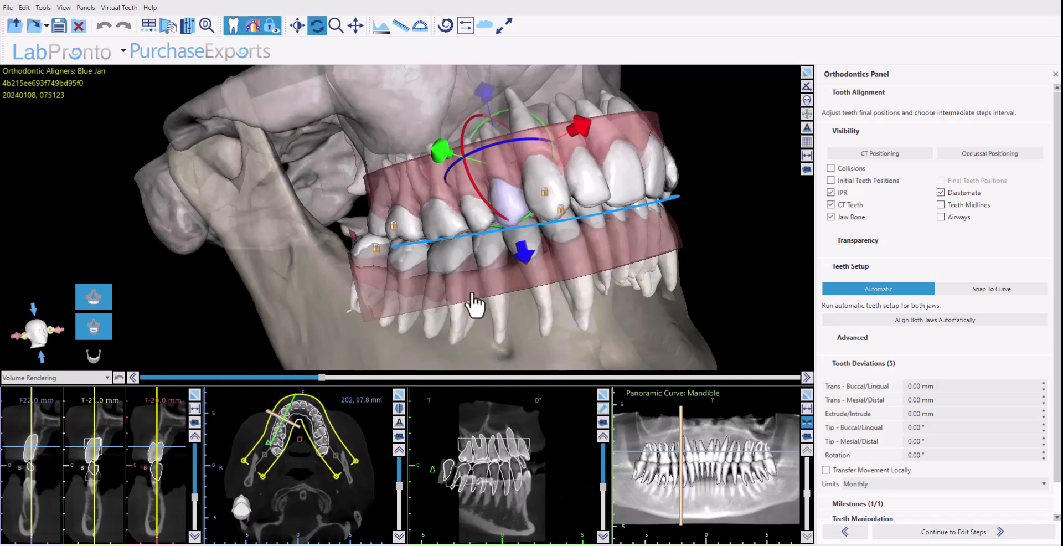
left_click(473, 224)
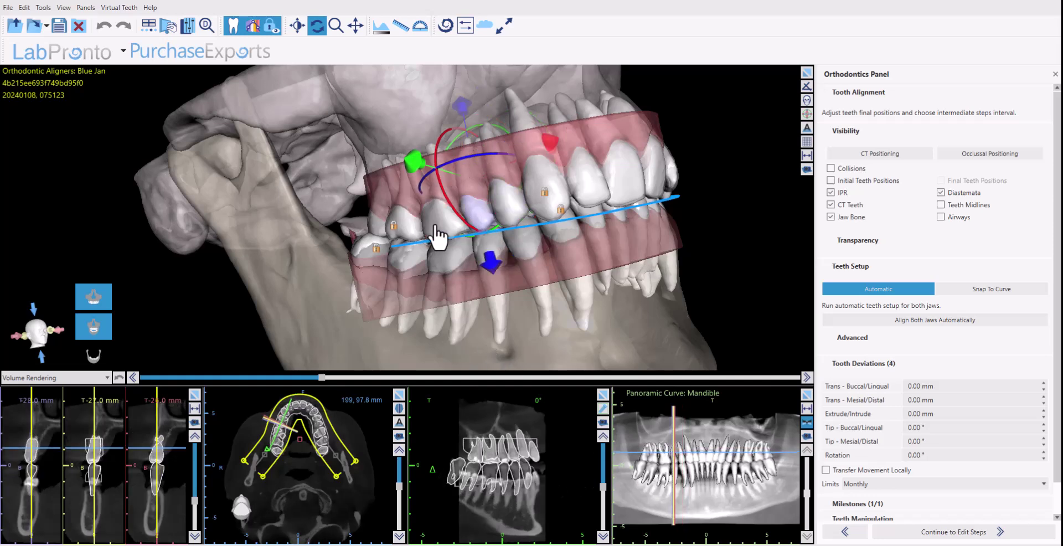
left_click(450, 273)
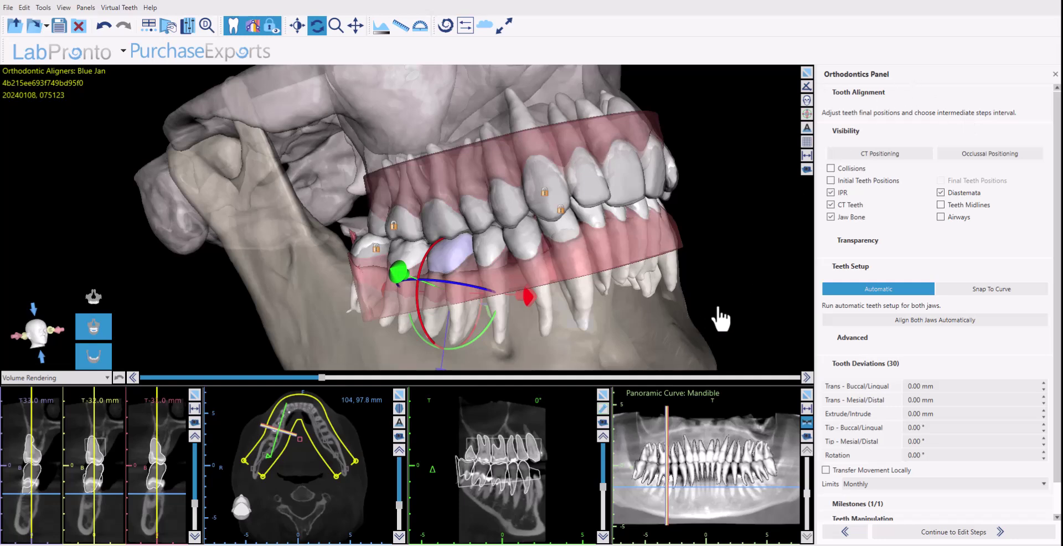
left_click(878, 153)
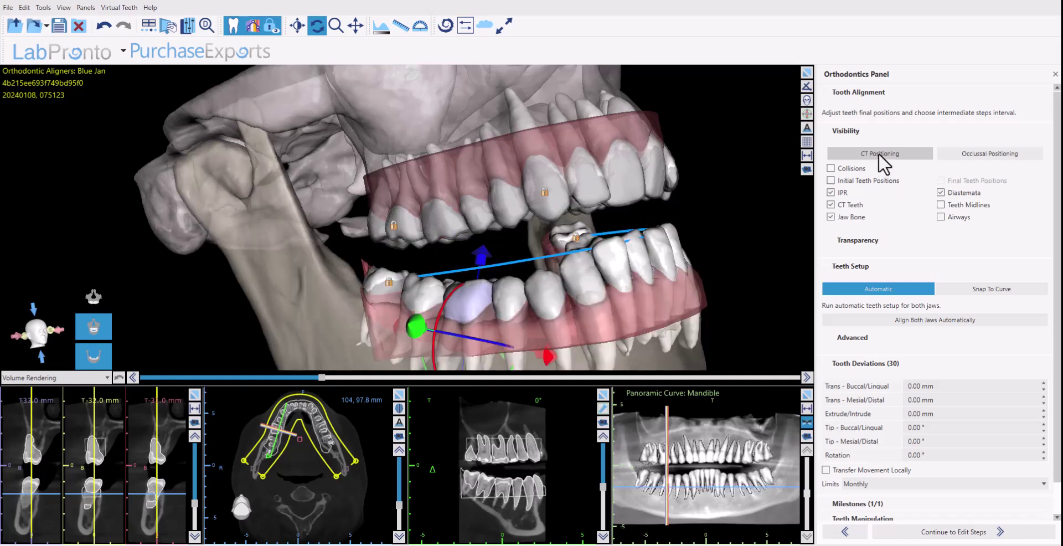
left_click(997, 153)
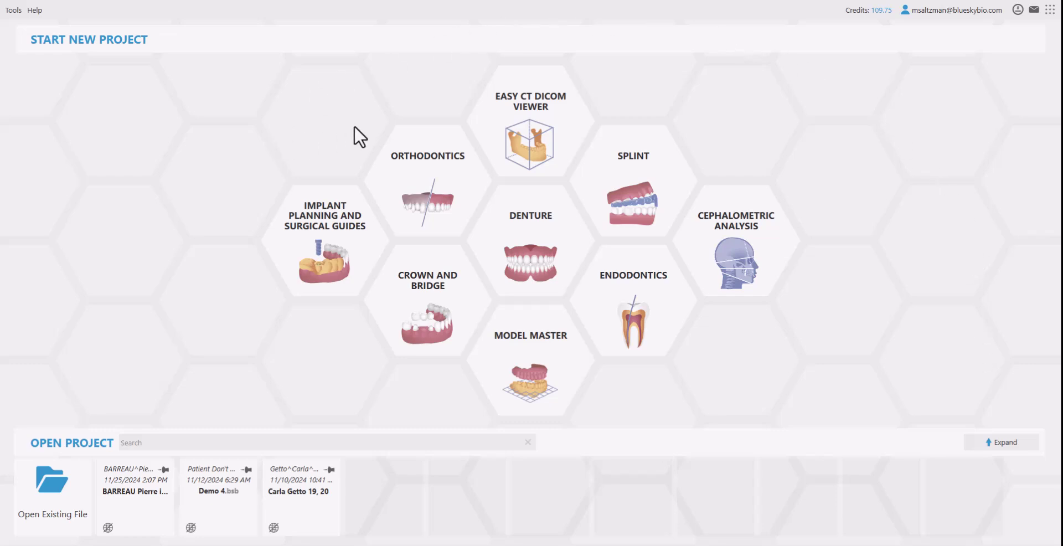
- Start a new orthodontic aligner project for the third listed patient with the Aligners treatment and both jaws, and proceed to data import
left_click(391, 155)
left_click(545, 118)
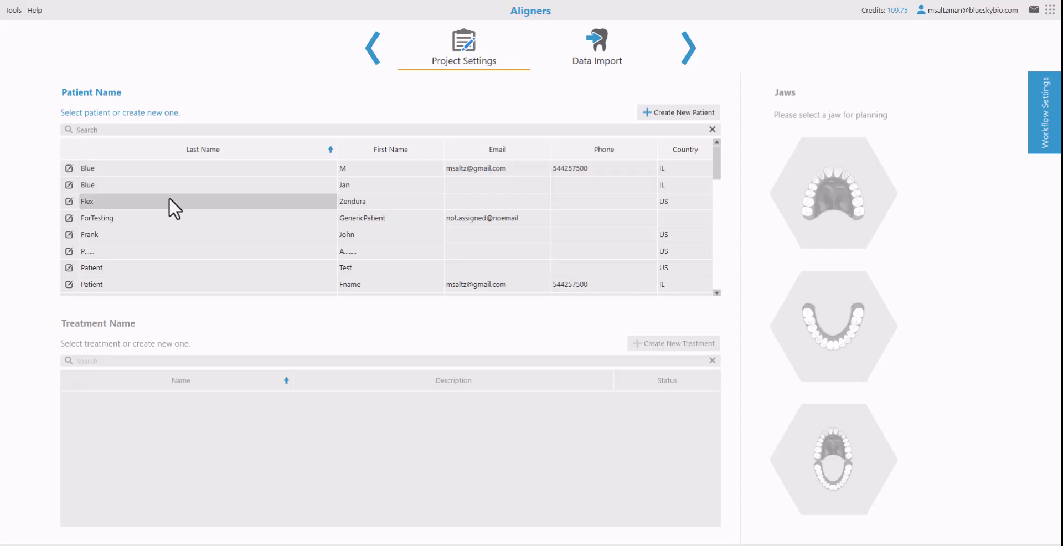
left_click(168, 201)
left_click(118, 399)
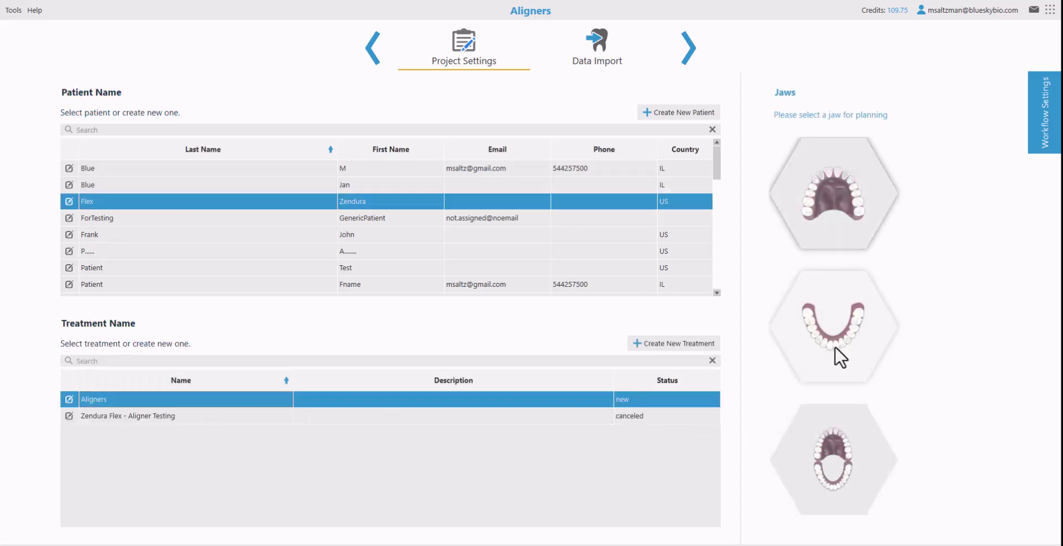
left_click(836, 460)
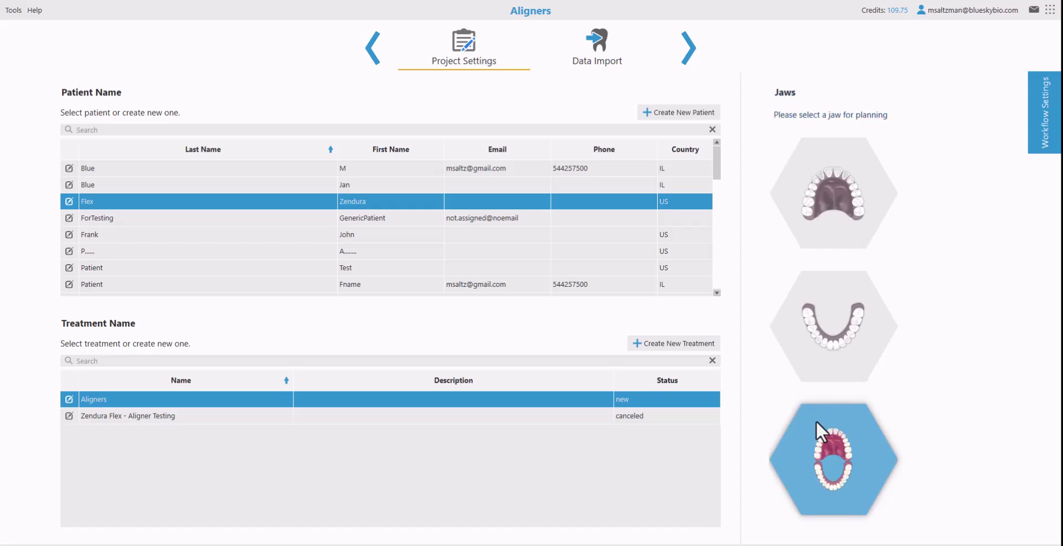
left_click(687, 49)
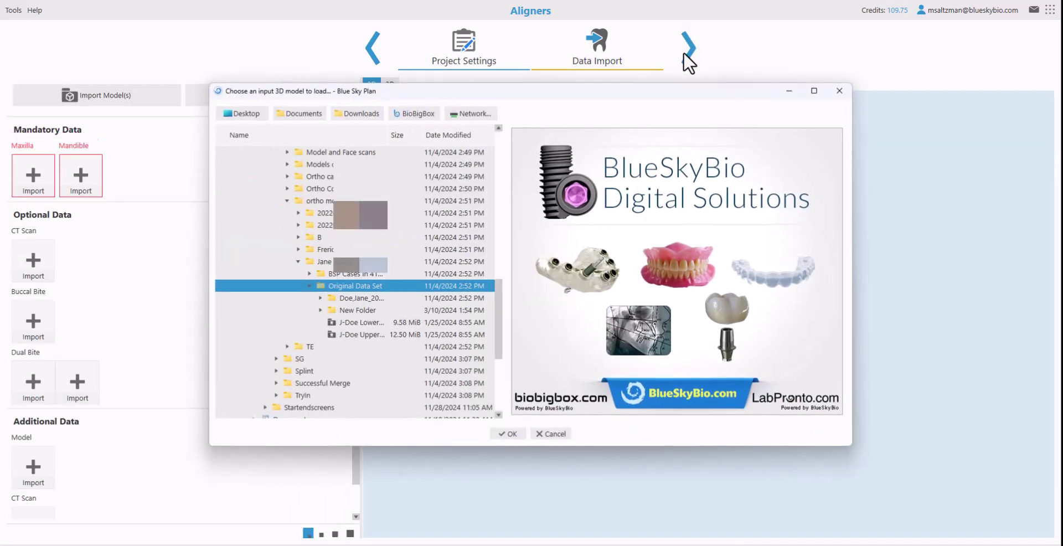
- Import the lower and upper jaw scans from the Original Data Set folder as mandible and maxilla
left_click(375, 323)
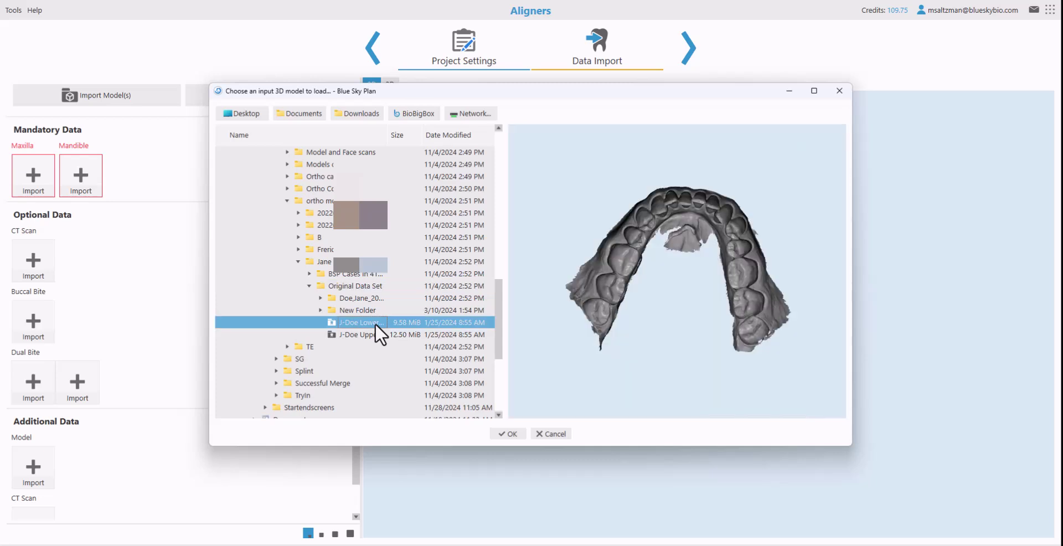
left_click(373, 336, "shift")
left_click_drag(712, 201, 772, 317)
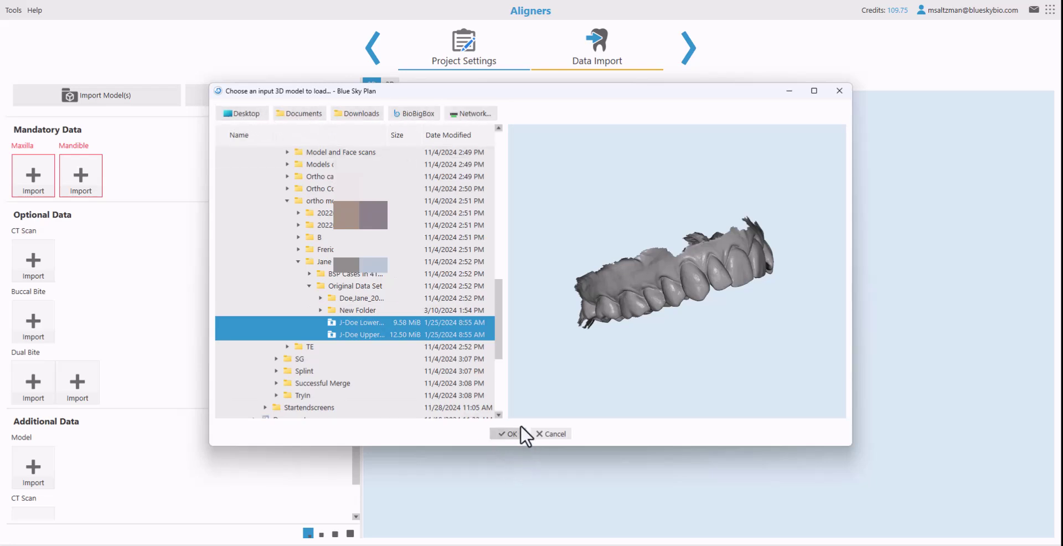
left_click(509, 433)
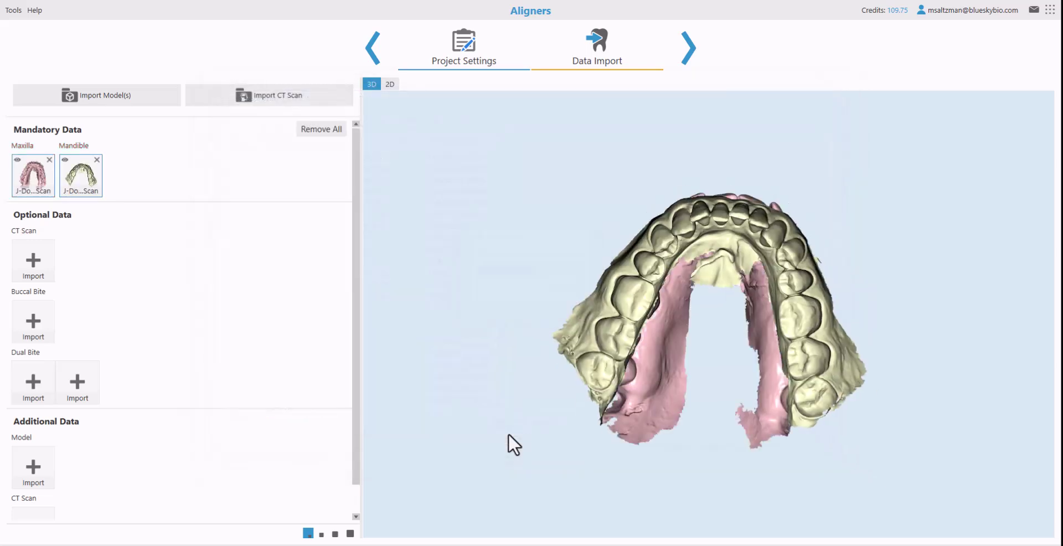
- Inspect the bite of the two jaw scans from several sides, and continue planning in Blue Sky Plan without a CT scan
left_click_drag(768, 143, 659, 506)
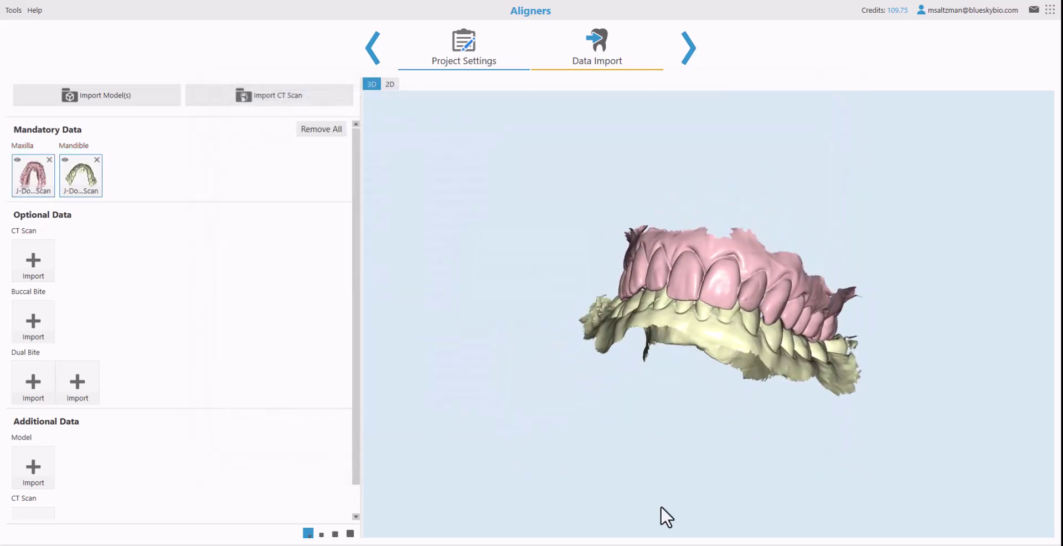
left_click_drag(594, 344, 797, 347)
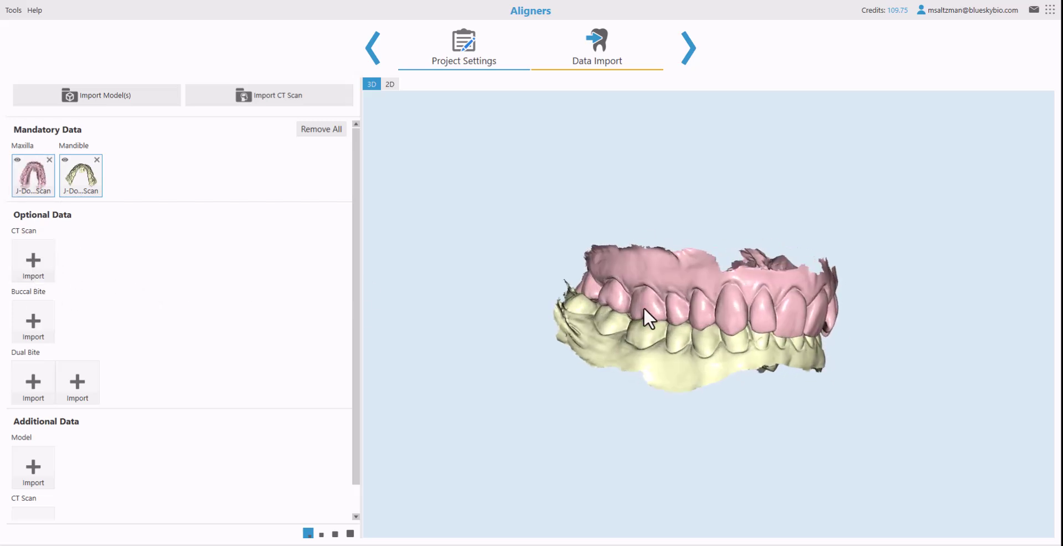
left_click_drag(644, 307, 821, 302)
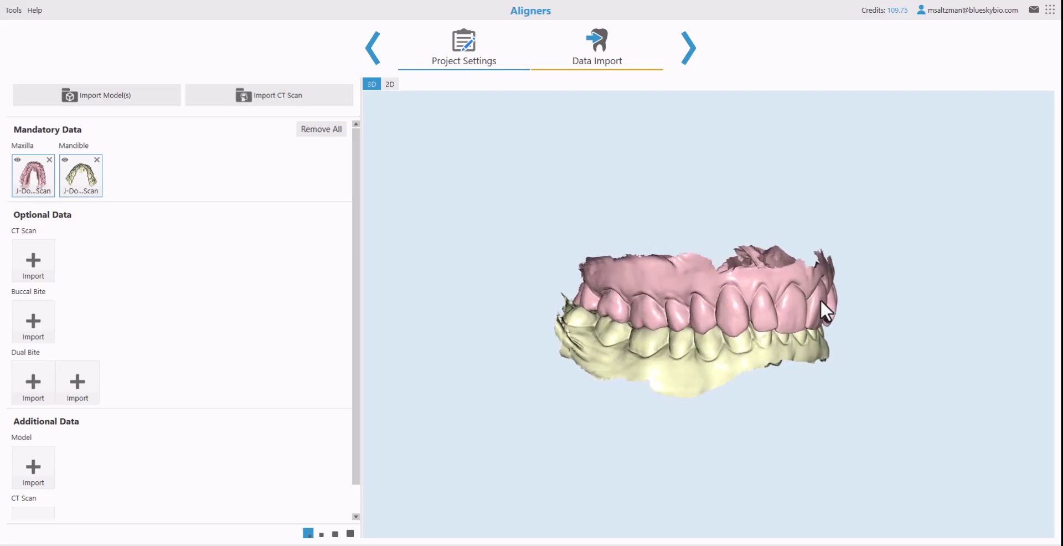
left_click_drag(842, 409, 776, 316)
left_click(679, 52)
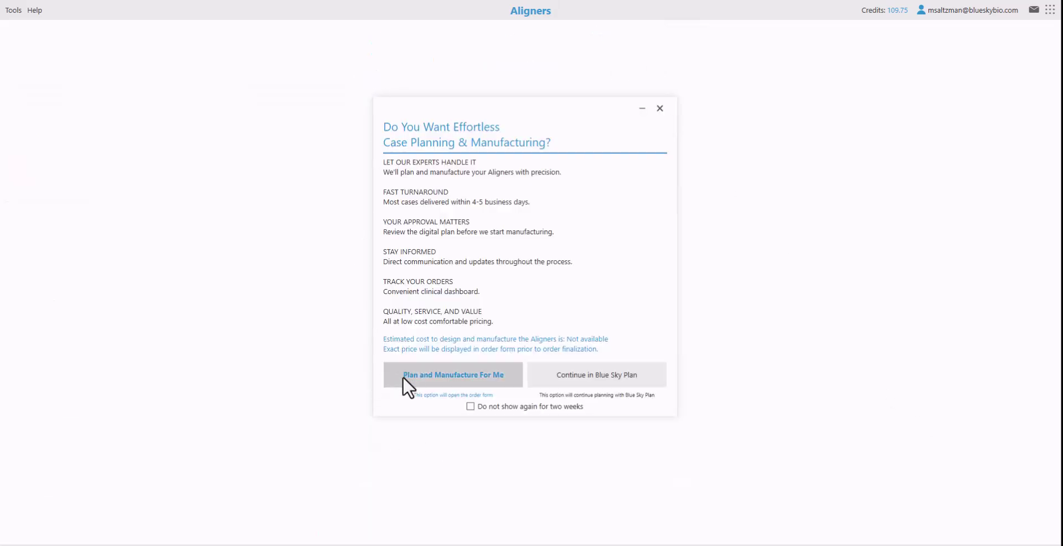
left_click(582, 374)
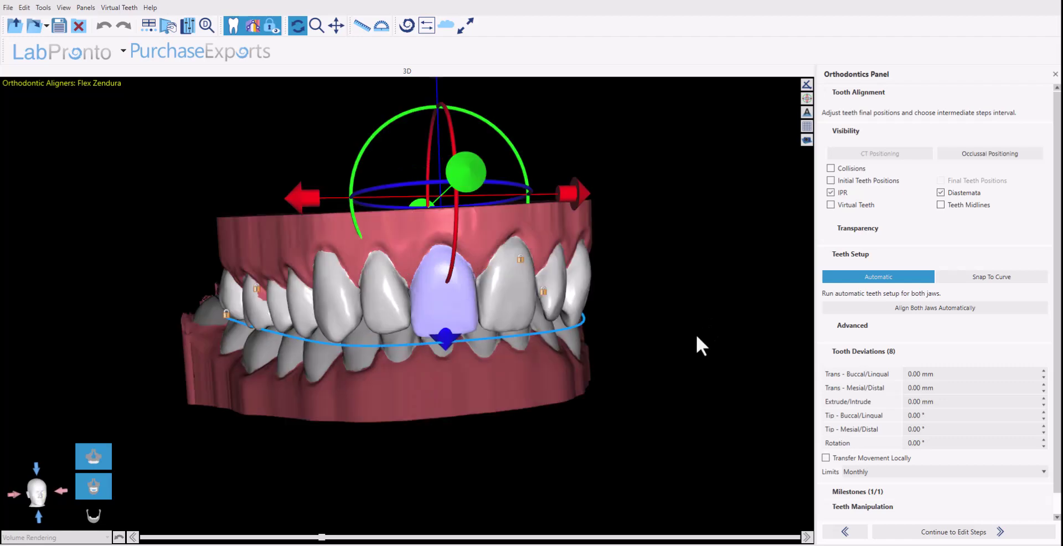
- Inspect the teeth from the side in the Tooth Alignment stage, and go back to the Model Trimming stage
left_click_drag(342, 459, 542, 340)
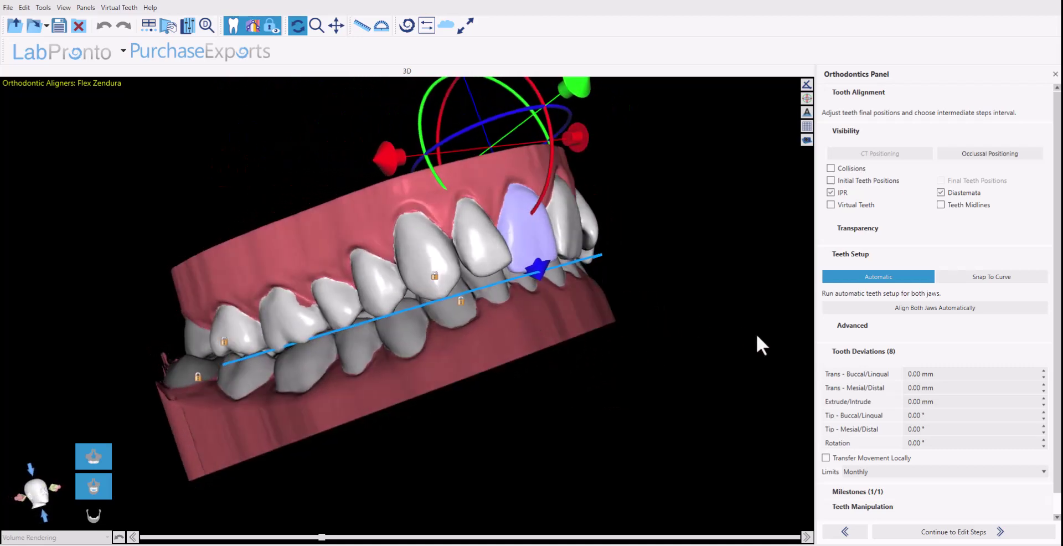
left_click(844, 532)
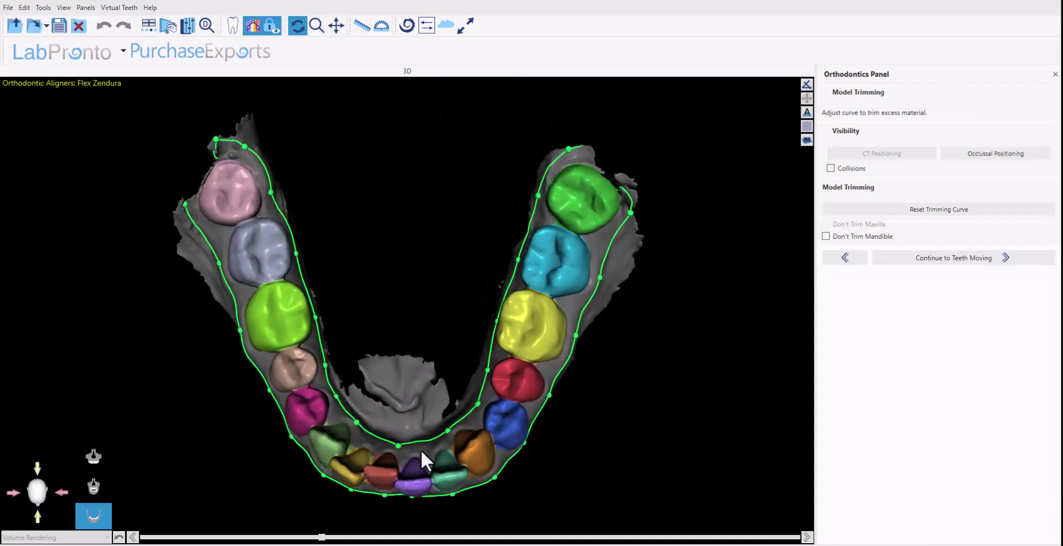
- Move the mandible trimming curve's end point behind the pink molar inward, and go back through the maxilla trimming to Tooth Segmentation
mouse_move(422, 458)
left_mouse_down()
mouse_move(391, 191)
mouse_move(317, 300)
mouse_move(464, 351)
mouse_move(514, 340)
mouse_move(418, 457)
left_mouse_up()
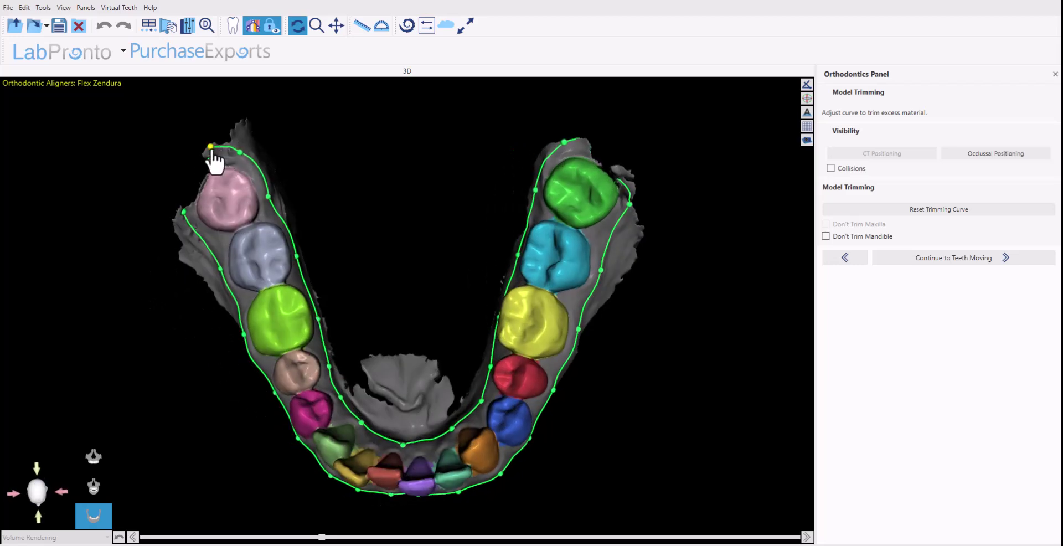
left_click_drag(211, 147, 242, 157)
left_click(849, 258)
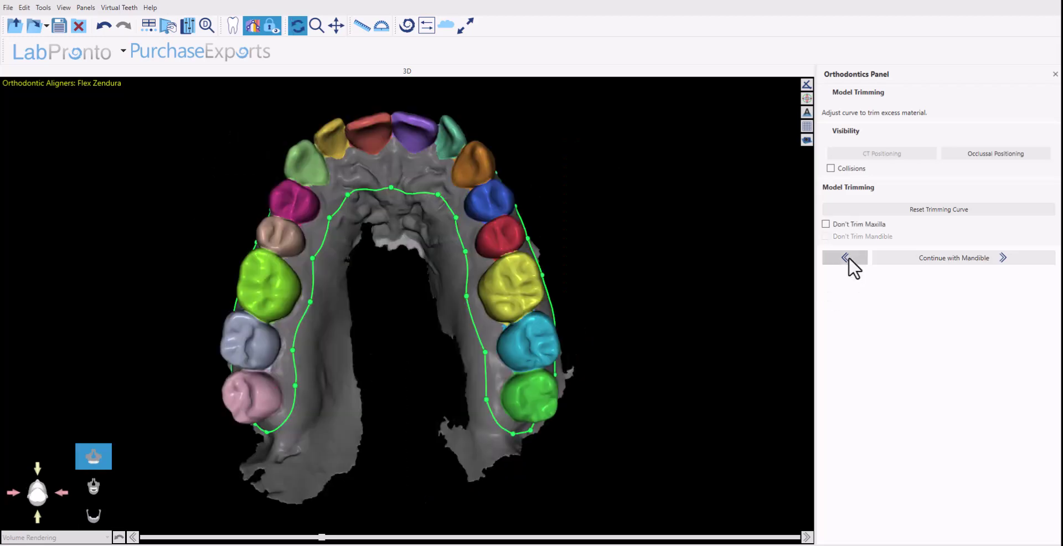
left_click(849, 260)
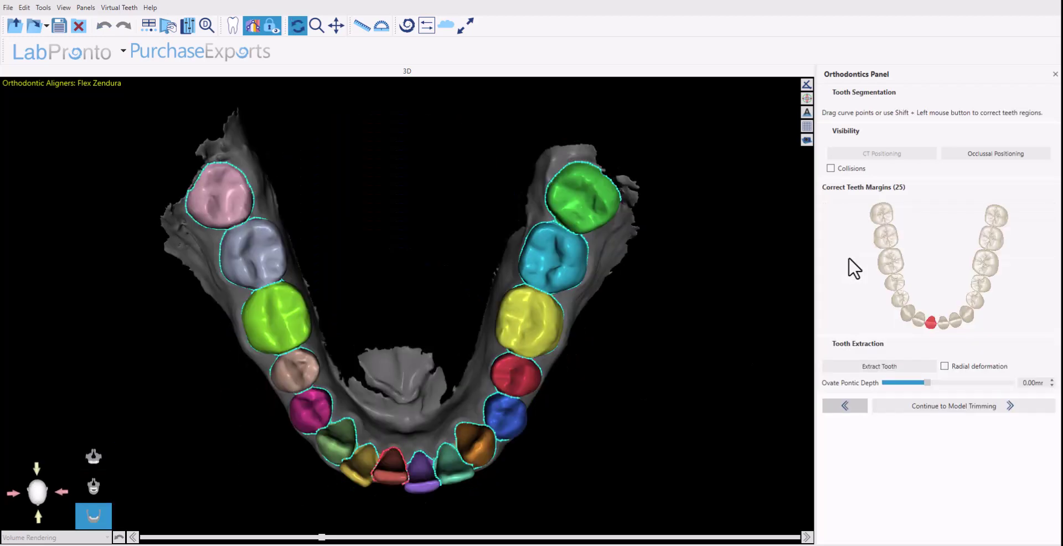
- Inspect the mandible's tooth margins from the front and sides, then go back to the maxilla's margins and inspect them
left_click_drag(360, 523, 437, 171)
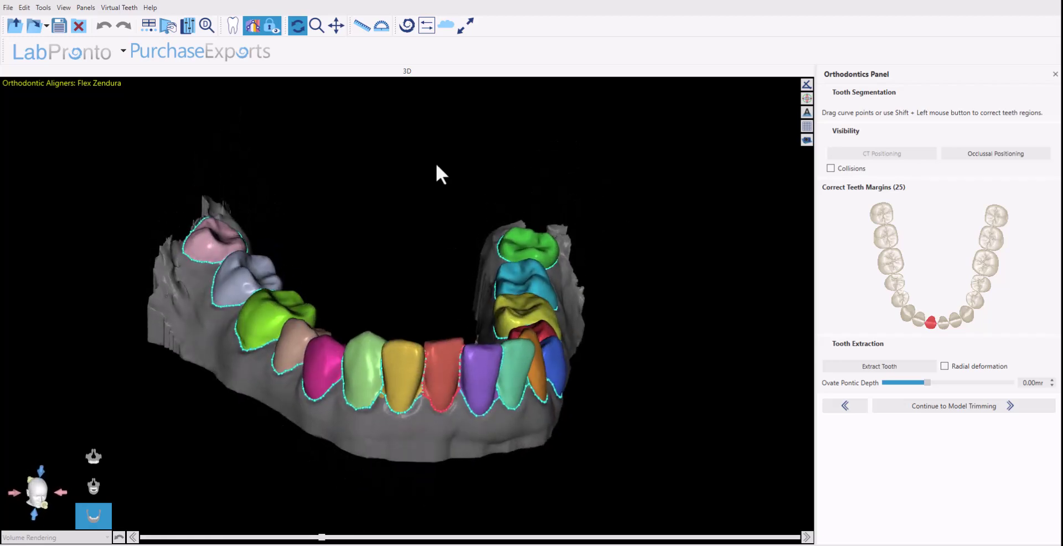
left_click_drag(726, 254, 724, 408)
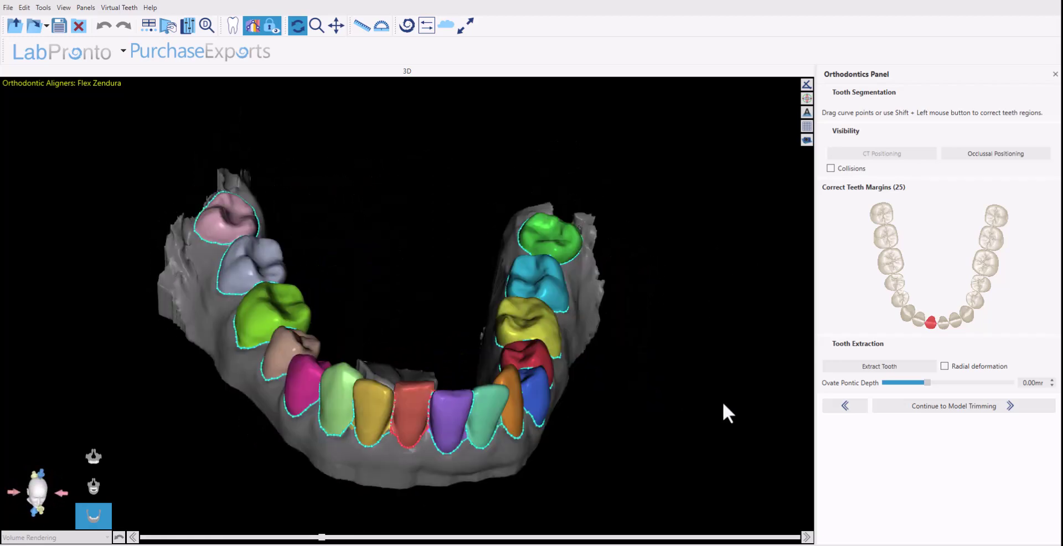
left_click_drag(616, 408, 514, 402)
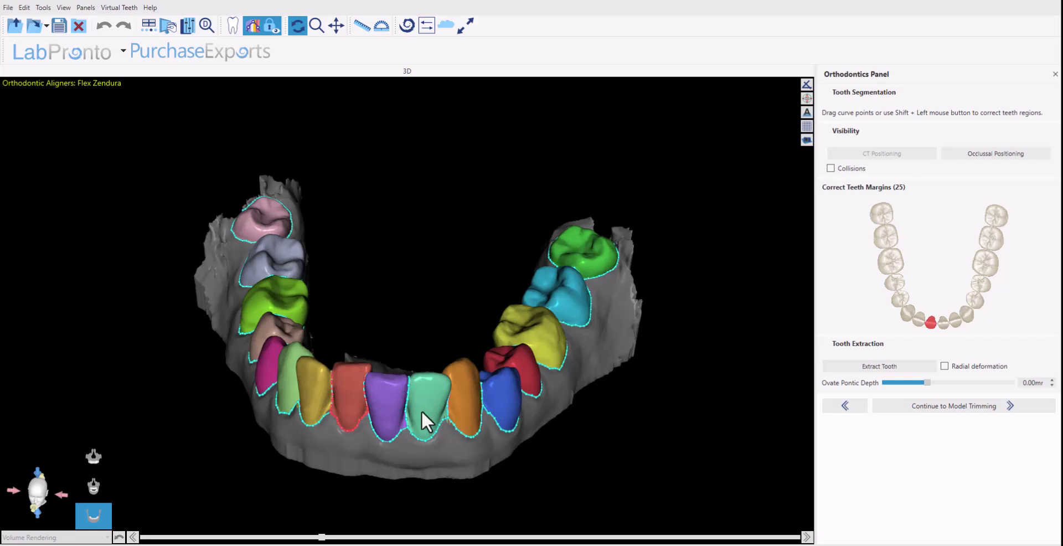
left_click(845, 406)
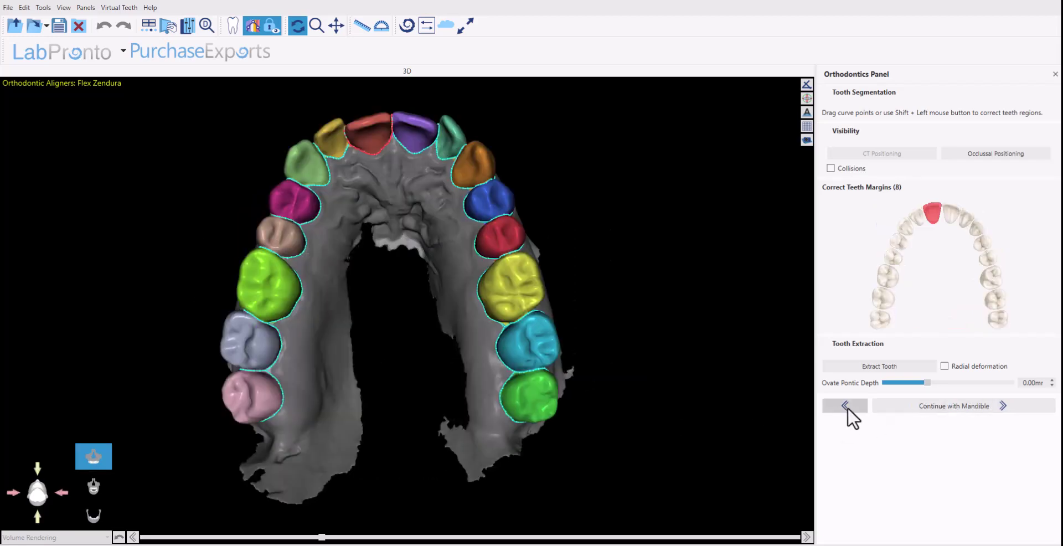
left_click_drag(477, 380, 491, 240)
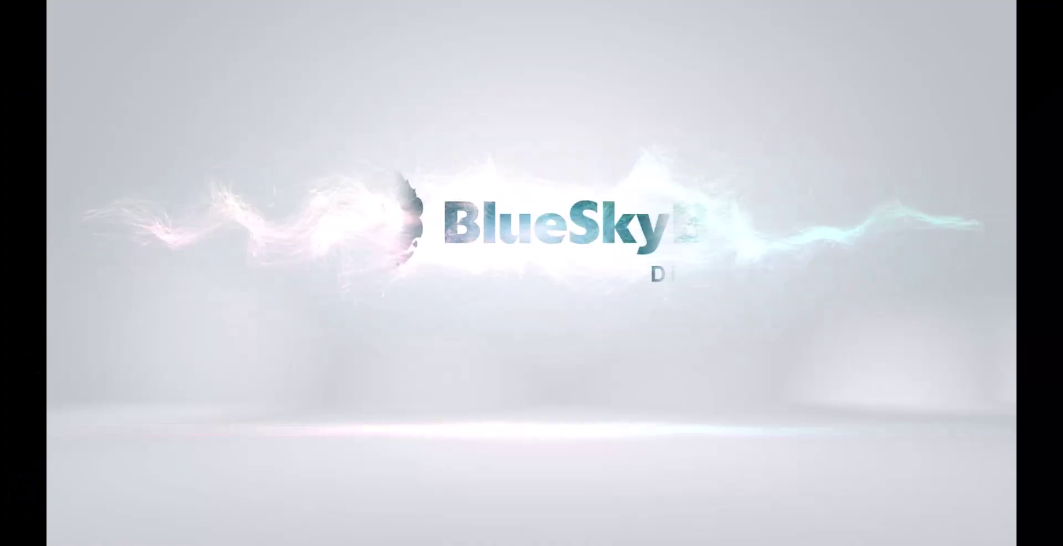